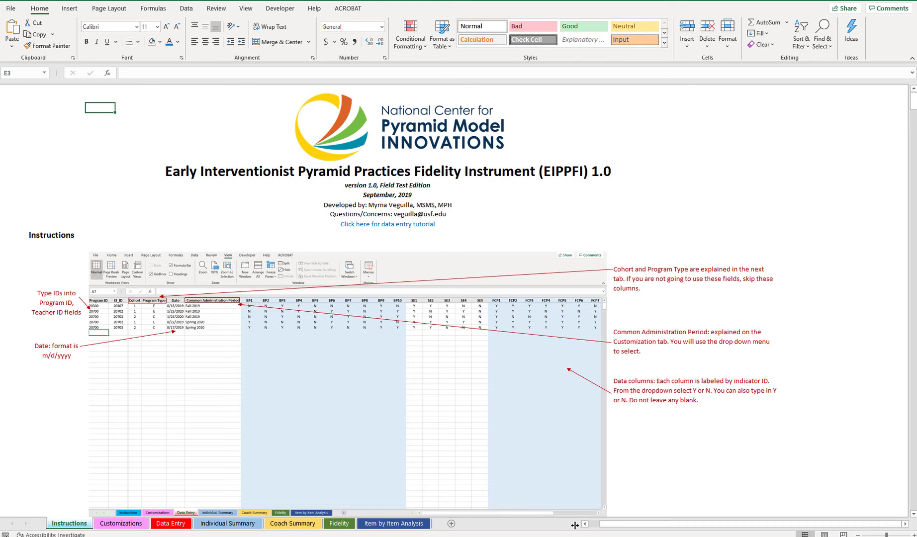
- Narrow the sheet tab area and scroll through the hidden sheet tabs as far as Item by Item Analysis
left_click_drag(574, 525, 216, 522)
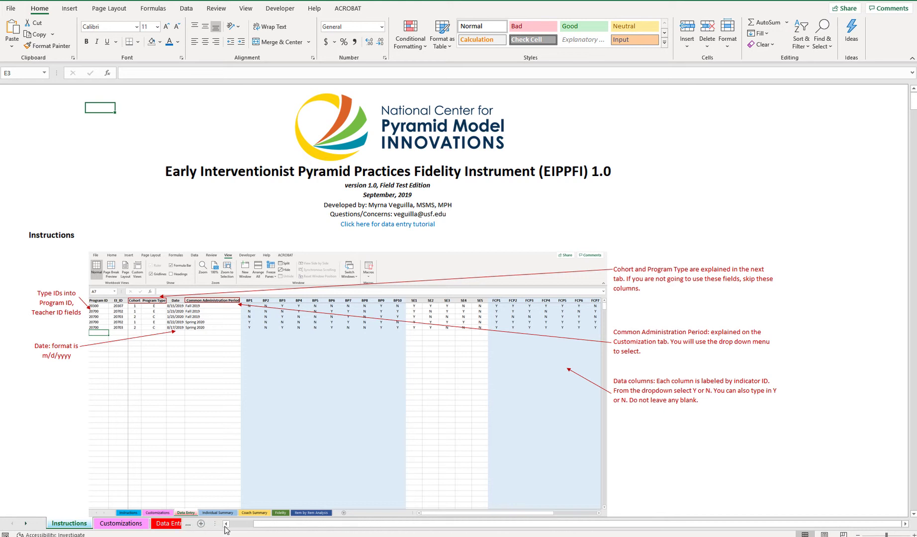
left_click_drag(340, 527, 413, 525)
left_click(25, 524)
left_click(26, 524)
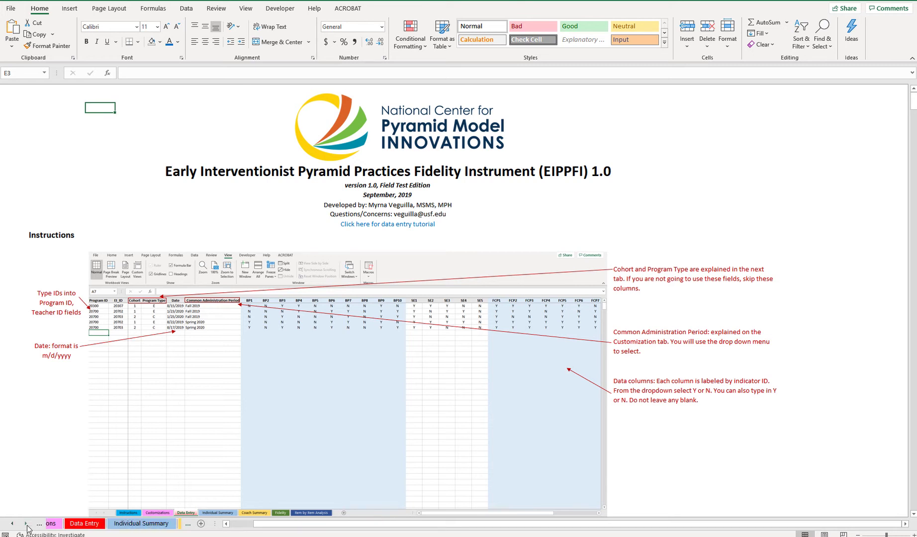
left_click(25, 523)
left_click(26, 524)
left_click(26, 524)
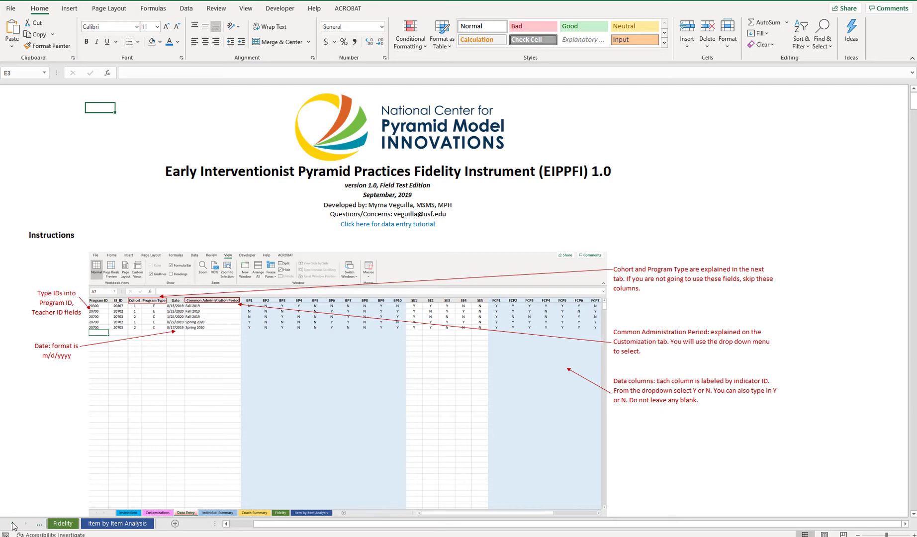
- Scroll the sheet tabs back to Instructions and widen the tab area until every sheet tab fits
left_click(12, 524)
left_click(12, 523)
left_click(12, 523)
left_click(12, 524)
left_click(12, 524)
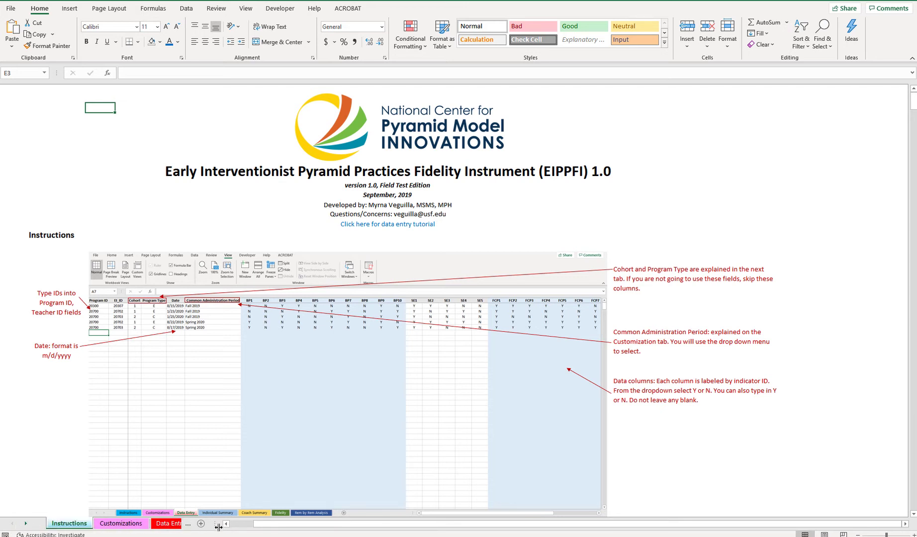
left_click_drag(216, 525, 219, 525)
left_click_drag(219, 525, 507, 524)
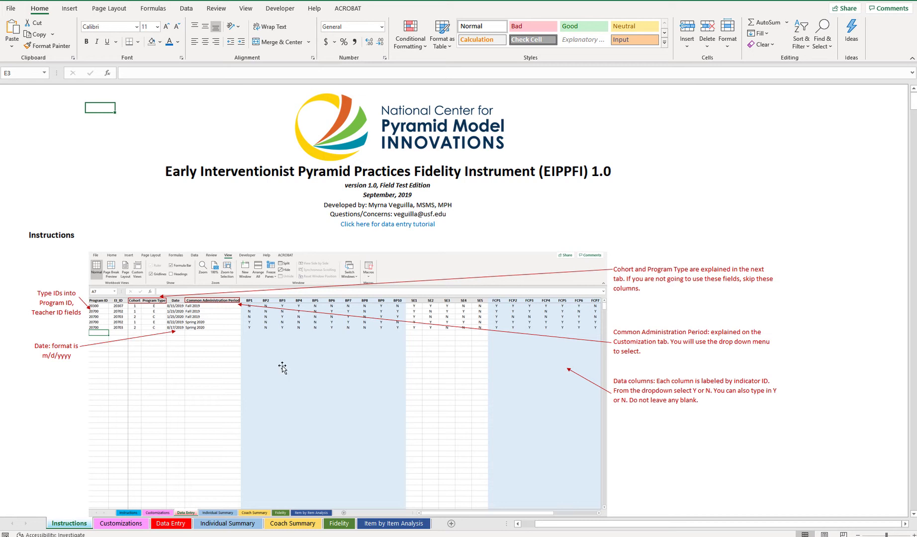
- Open the Customizations sheet and add Spring 2022 as the sixth common administration period
left_click(122, 524)
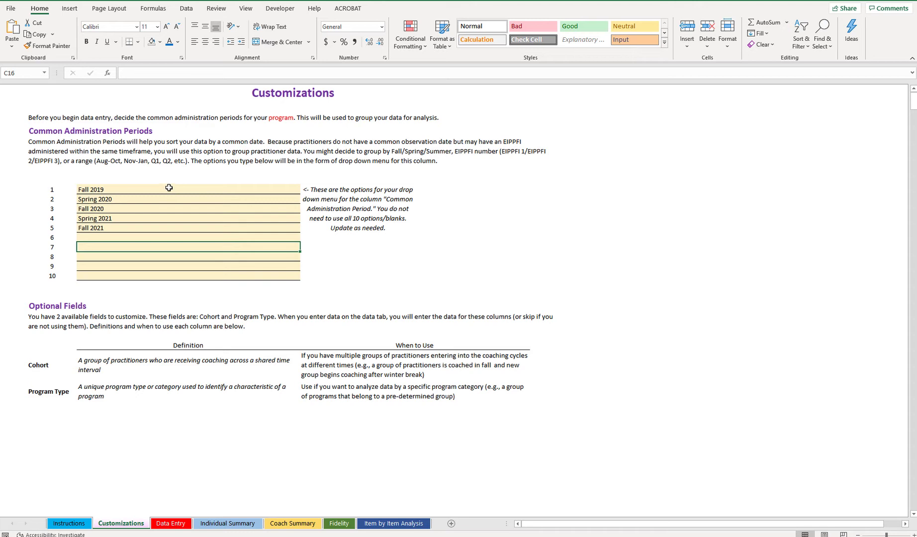
left_click(169, 187)
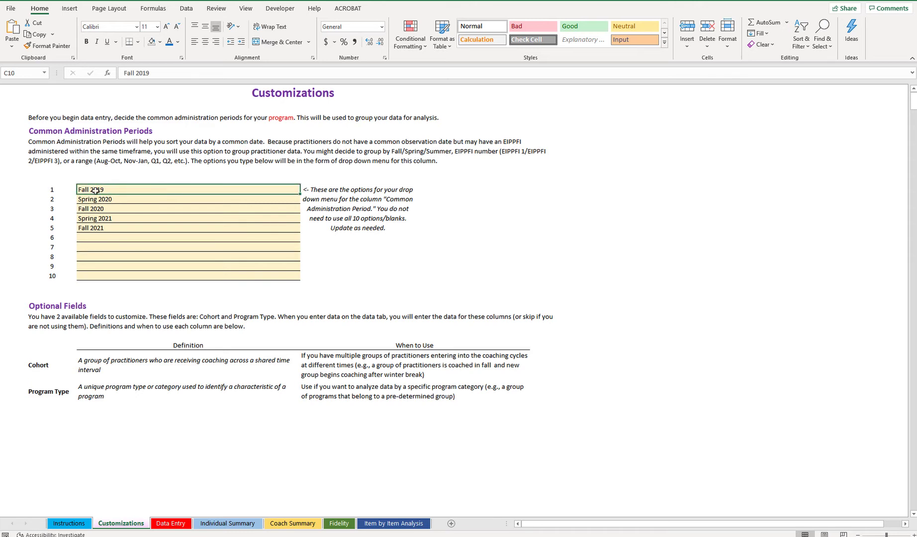
left_click(100, 238)
type("Spring 2022")
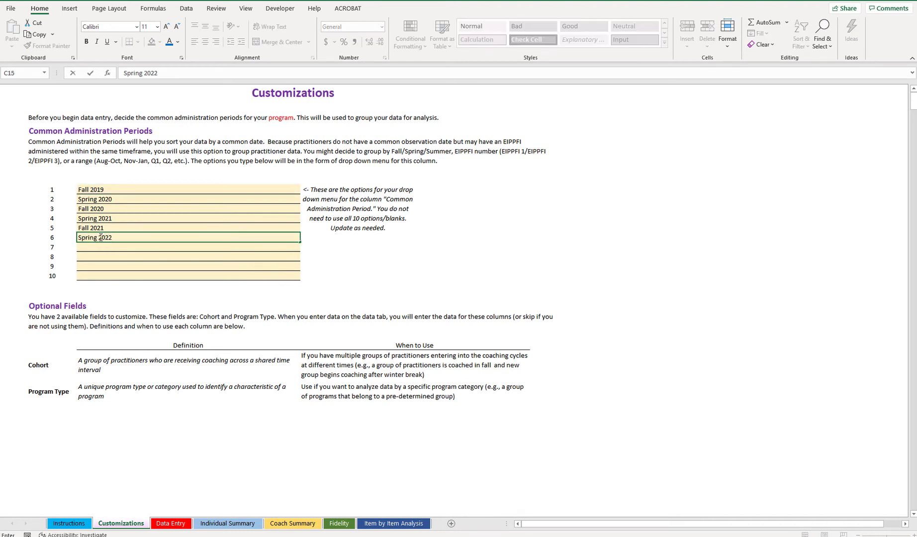
key("Return")
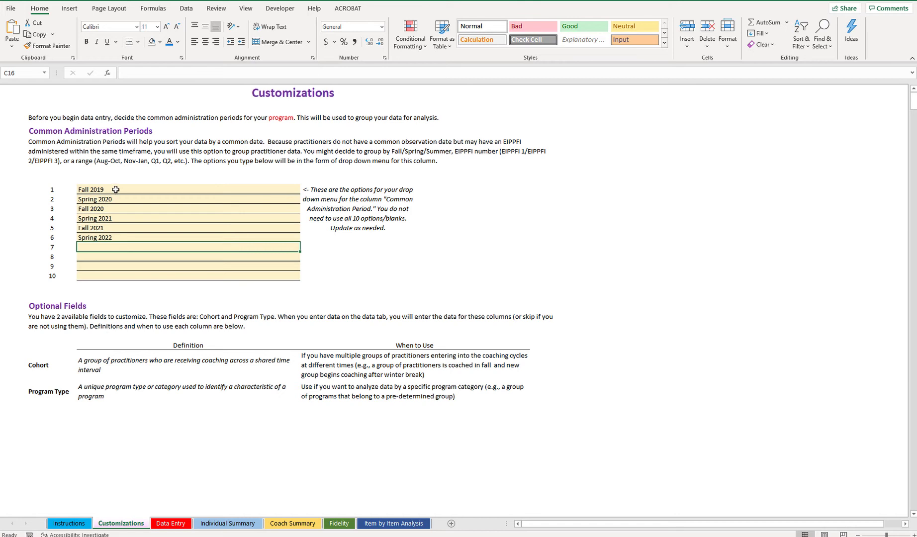
- Review the ten common administration period slots and the definitions of the optional Cohort and Program Type fields
left_click_drag(113, 191, 121, 277)
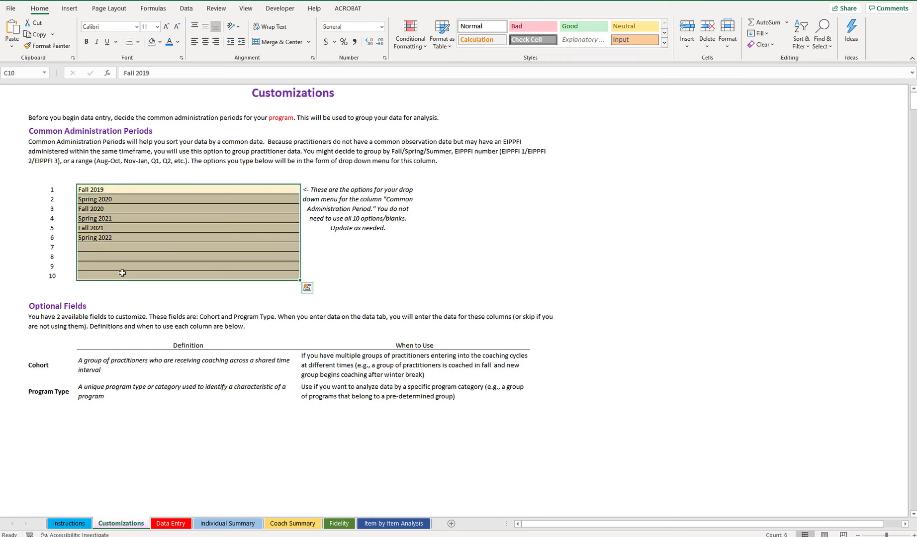
left_click(151, 253)
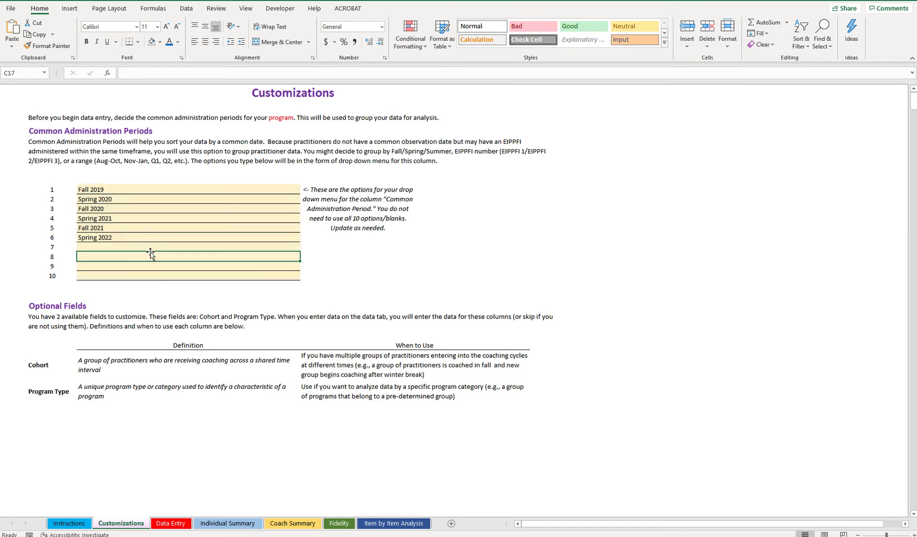
left_click(159, 188)
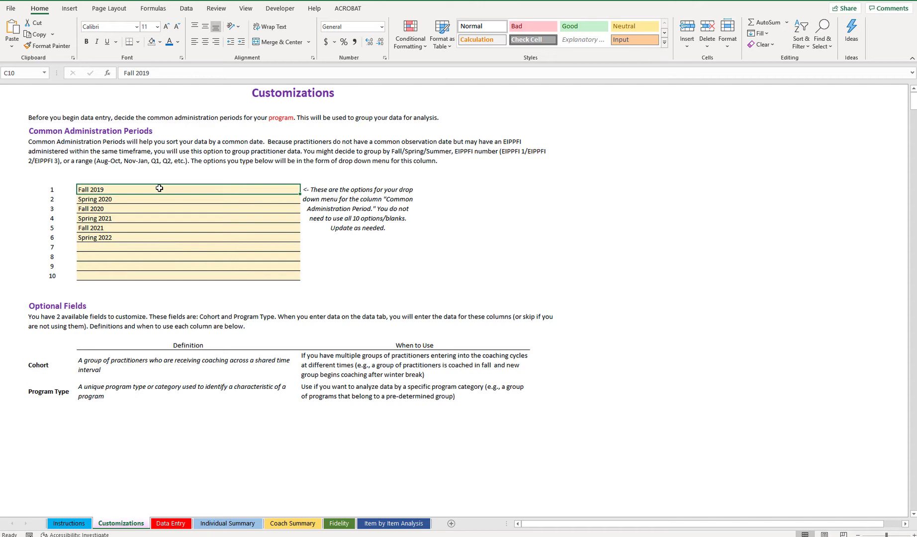
left_click(122, 199)
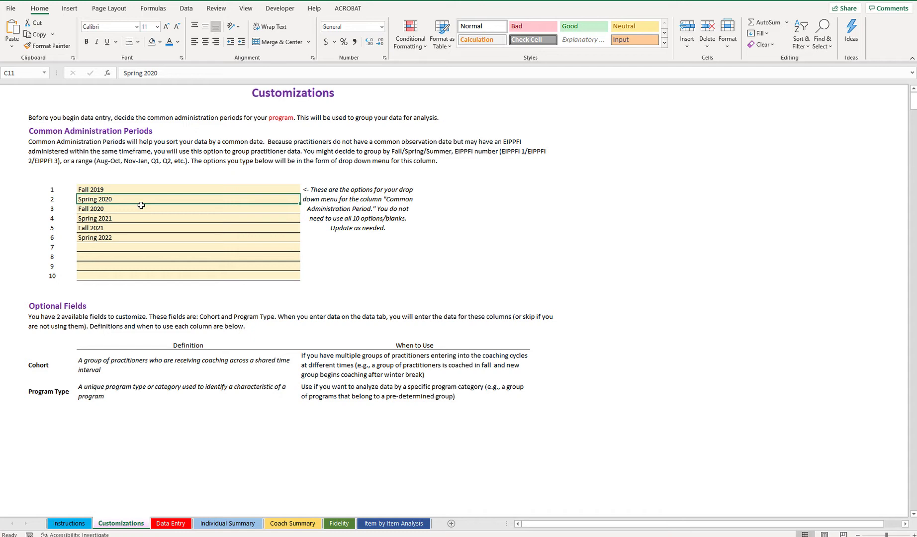
left_click(124, 191)
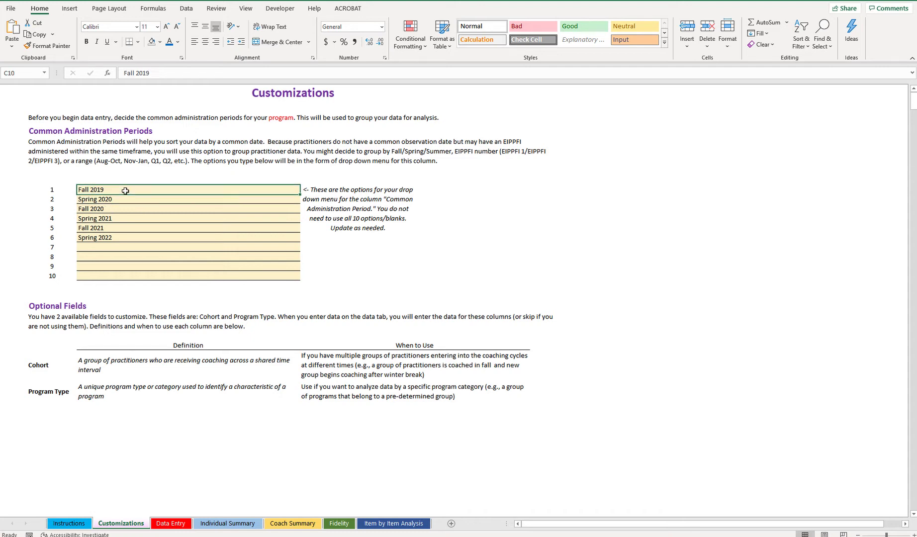
left_click(121, 200)
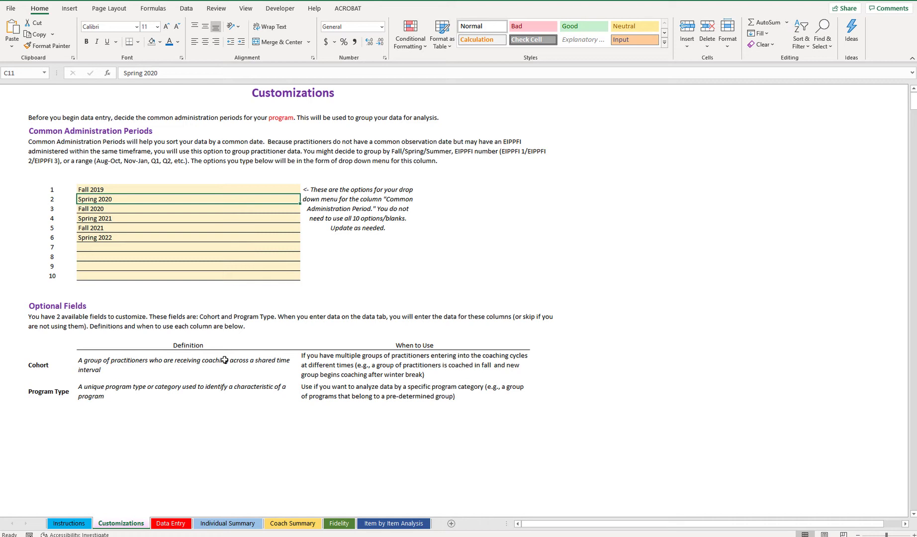
left_click_drag(214, 360, 208, 389)
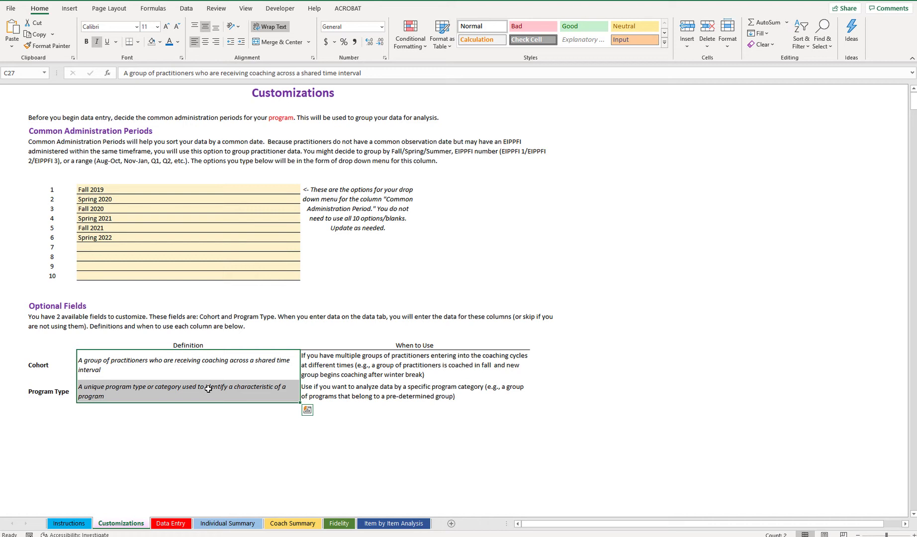
left_click(147, 275)
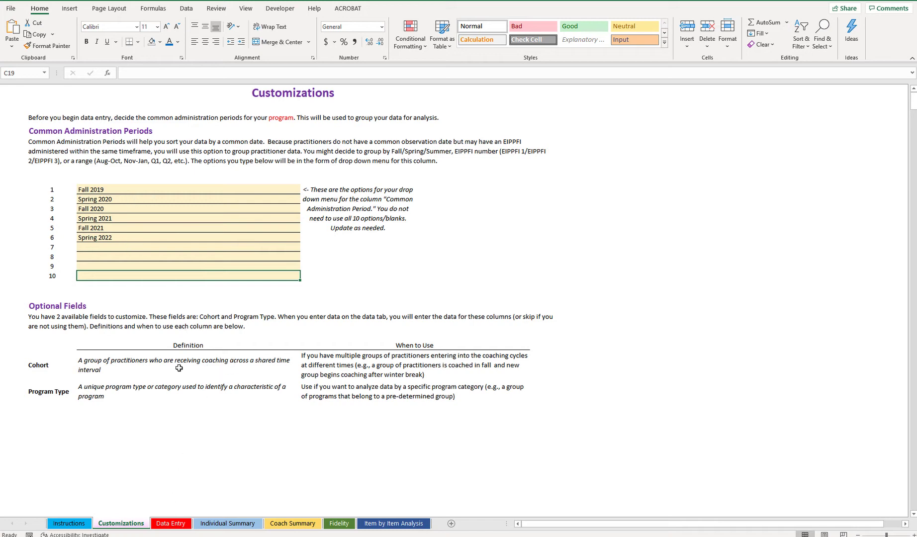
left_click_drag(184, 361, 191, 380)
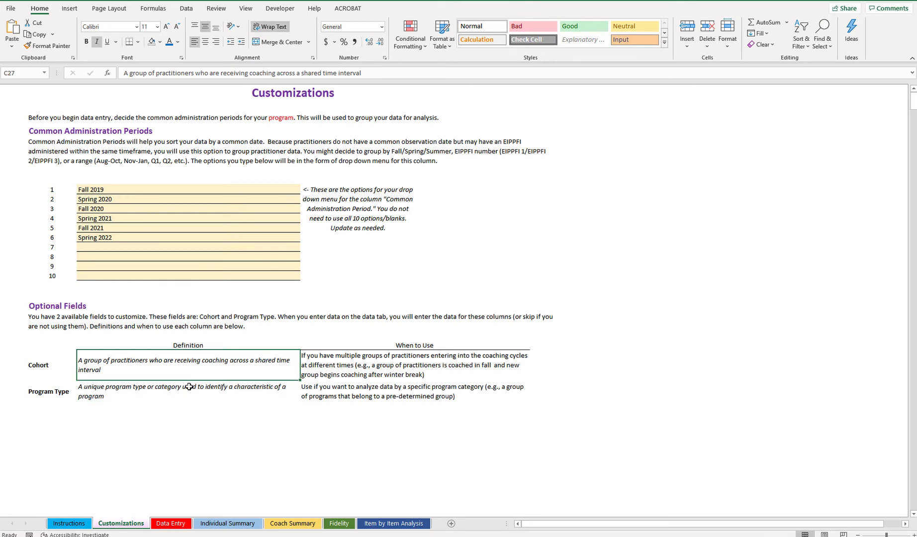
- Open the Data Entry sheet and examine the ID, cohort and program type columns of the existing records
left_click(169, 523)
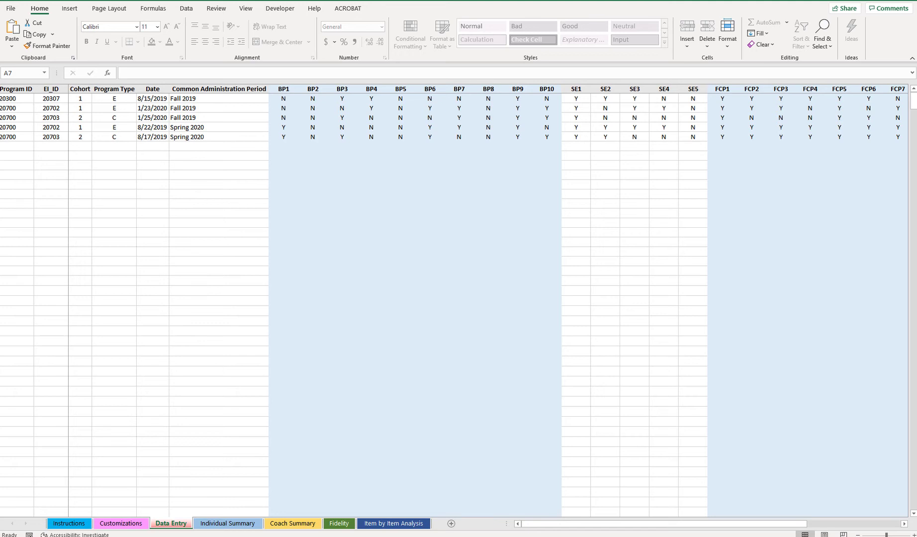
left_click(28, 99)
left_click(63, 98)
left_click(132, 107)
left_click(79, 108)
left_click(107, 107)
- Enter cohort 2 for the fifth record and cohorts 2A and 2B in the two rows below it
left_click(79, 137)
type("2")
key("Return")
type("@")
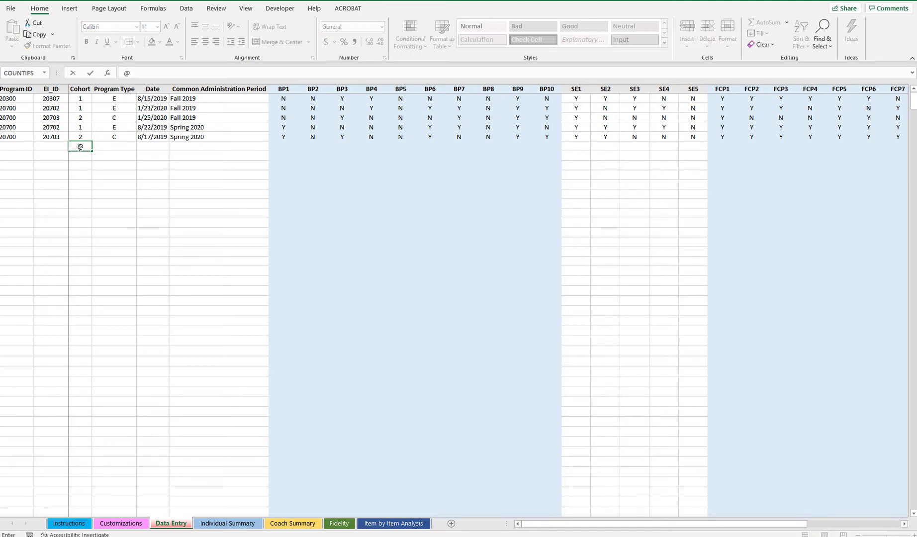
key("BackSpace")
type("2A")
key("Return")
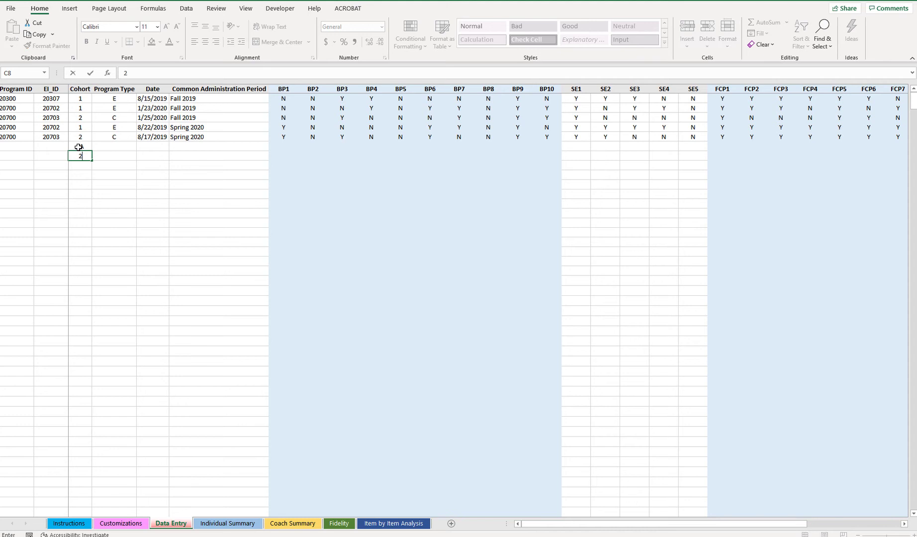
type("2B")
key("Return")
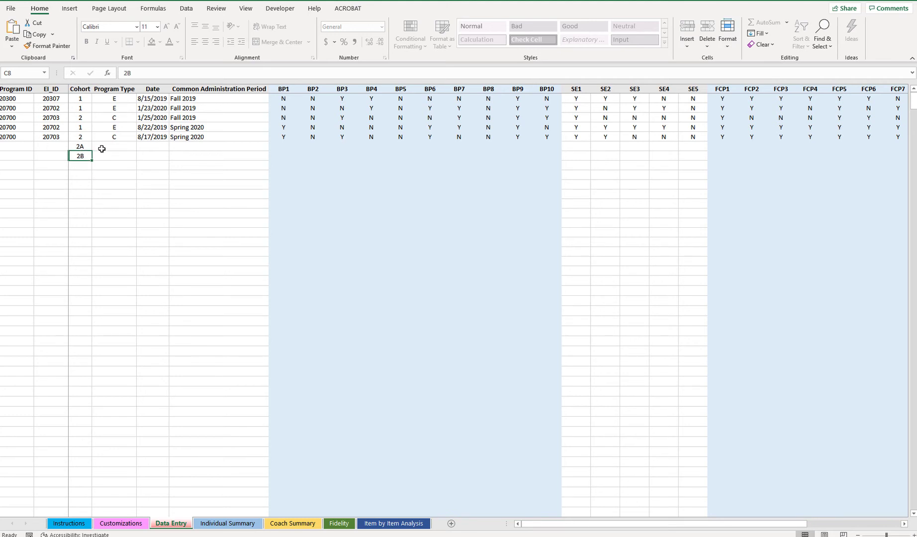
- Enter program type CB1 for the 2A row and CB2 for the 2B row, and review both rows' codes
left_click(104, 148)
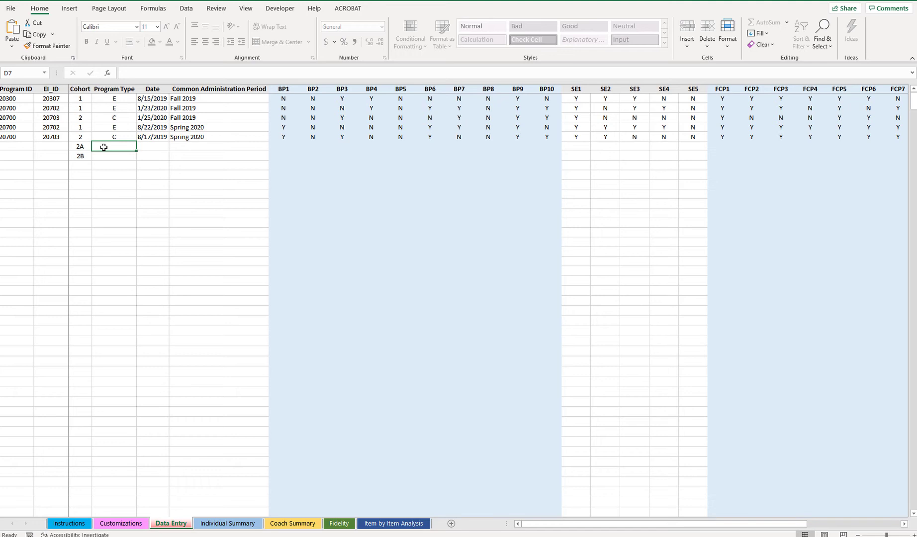
type("CB1")
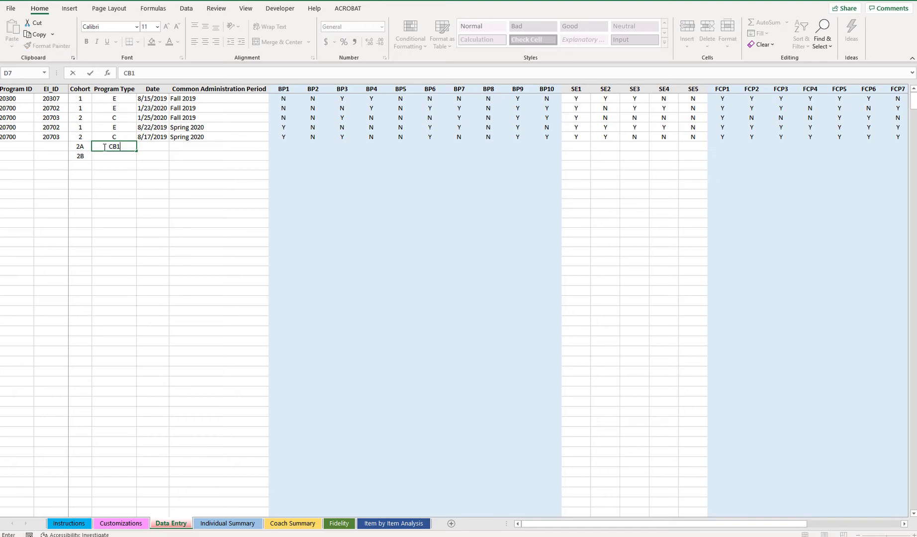
key("Return")
type("CB2")
key("Return")
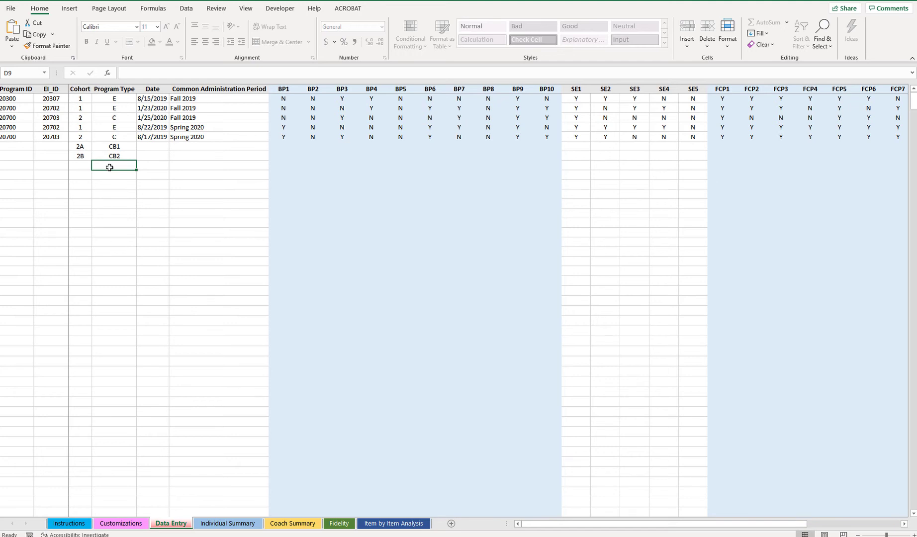
left_click_drag(81, 146, 105, 160)
left_click(98, 158)
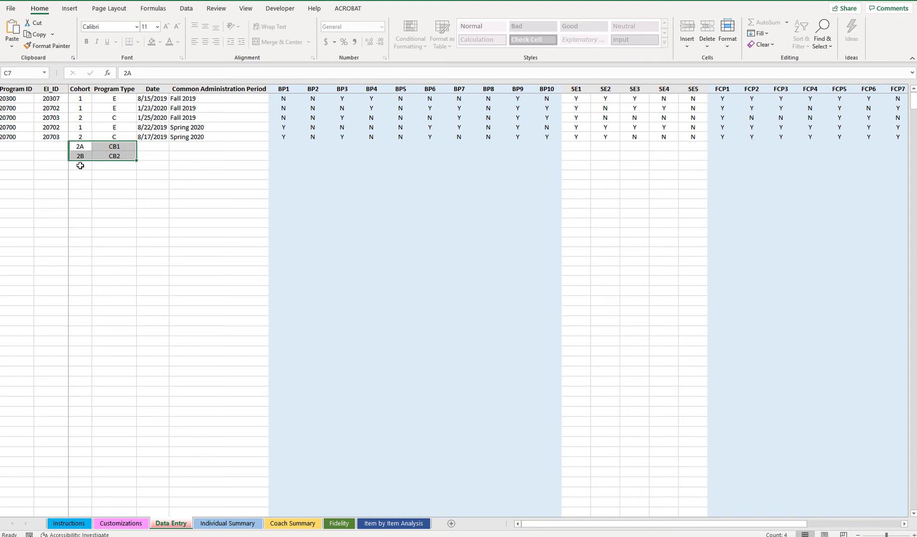
- Enter the spaced variant 2 B in the cohort cell below 2B, compare the two entries, and delete the variant
left_click(80, 166)
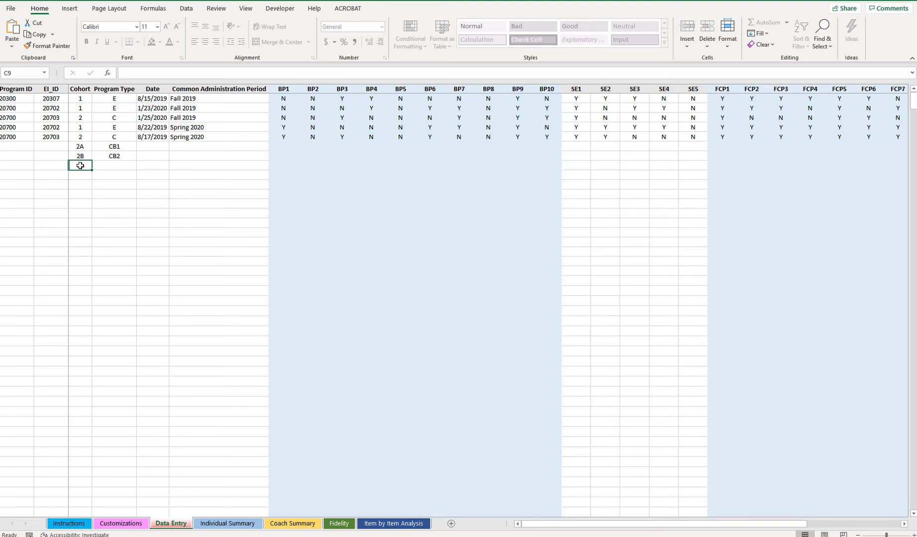
type("2 B")
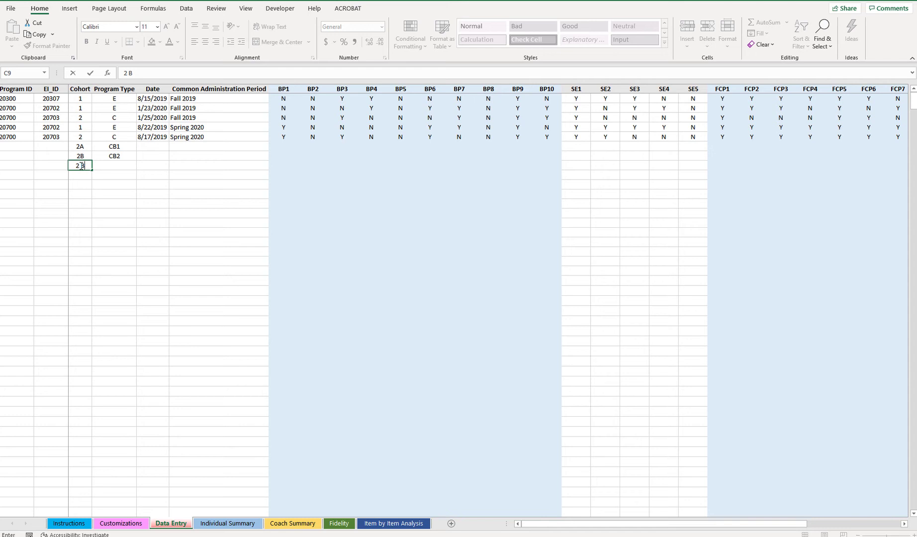
left_click(86, 178)
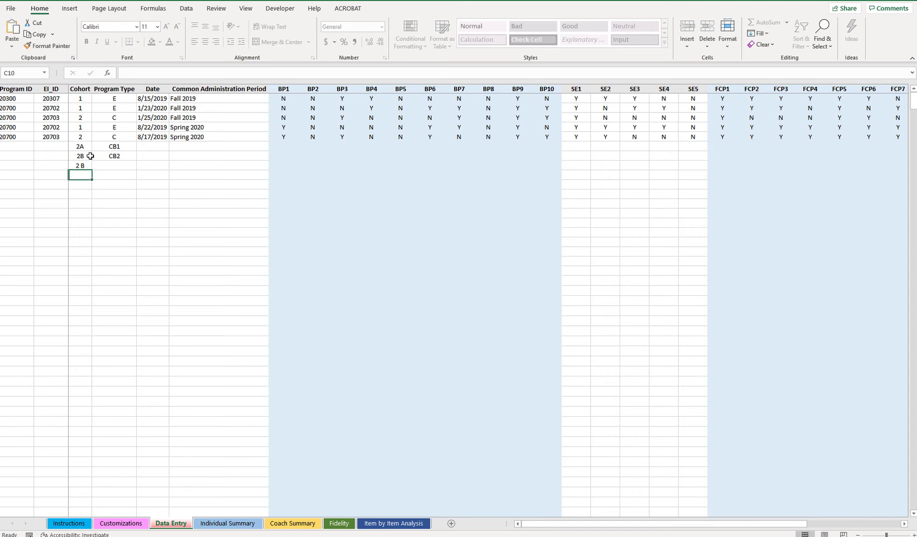
left_click_drag(79, 156, 81, 166)
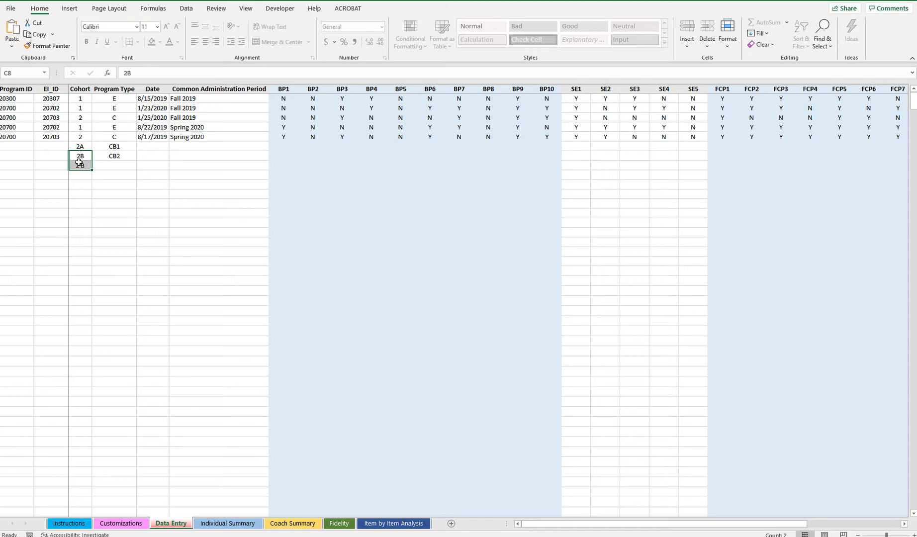
left_click(86, 175)
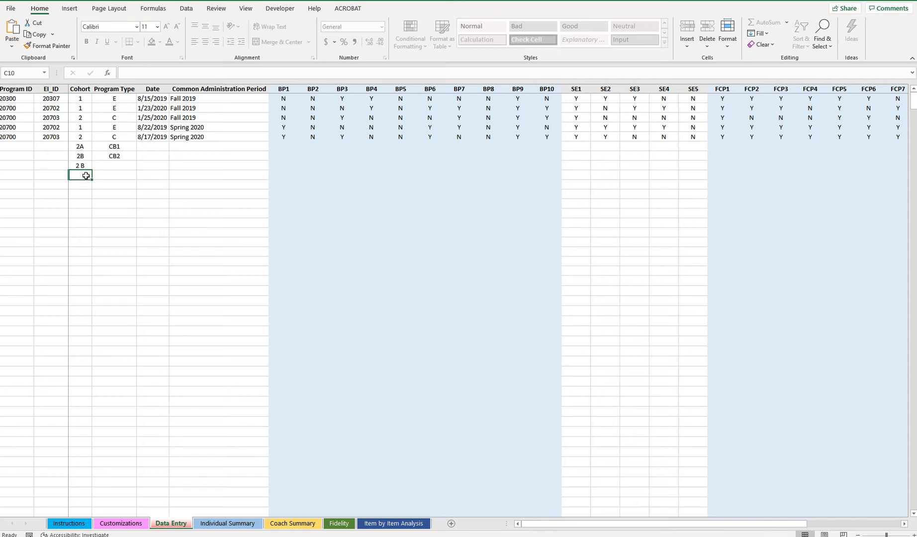
left_click(86, 165)
key("Delete")
- Enter 9/6/2019 as the date of the 2A row and select its Common Administration Period cell
left_click(144, 145)
type("9/6/2019")
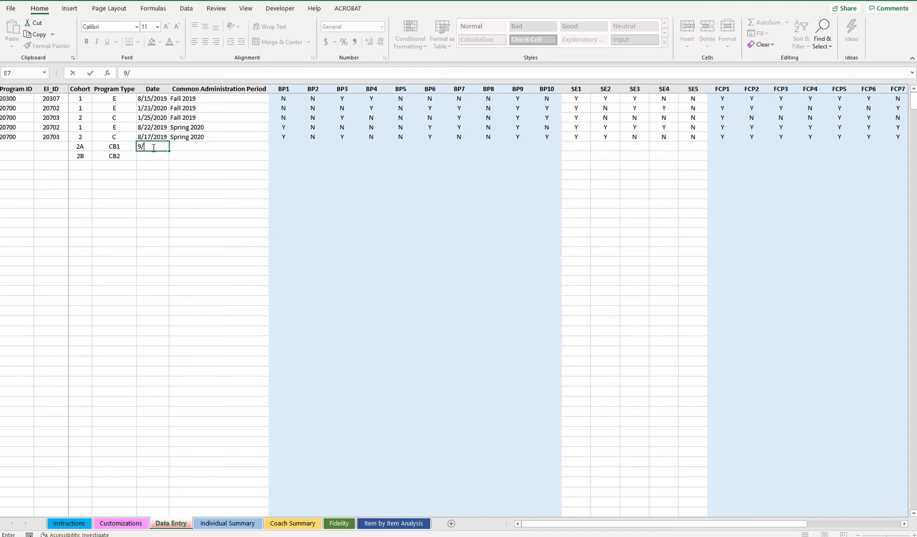
key("Return")
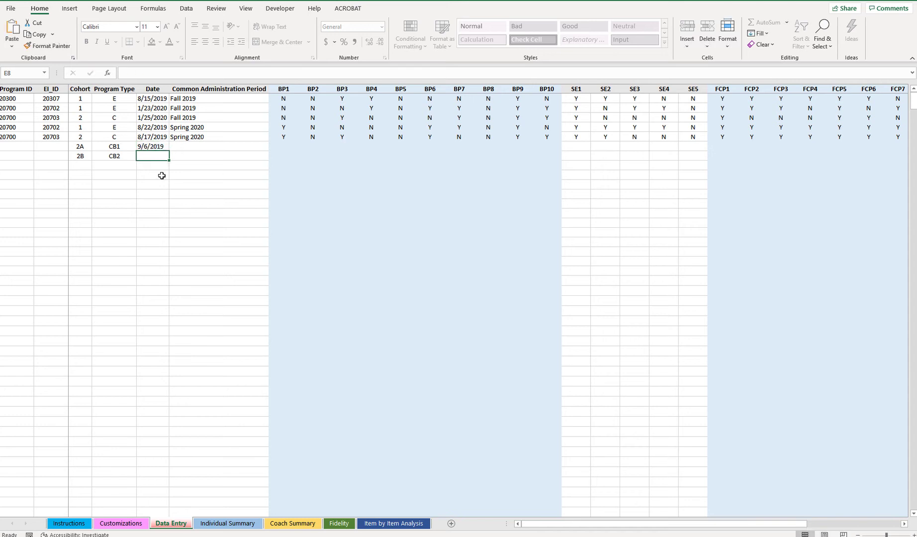
left_click(165, 146)
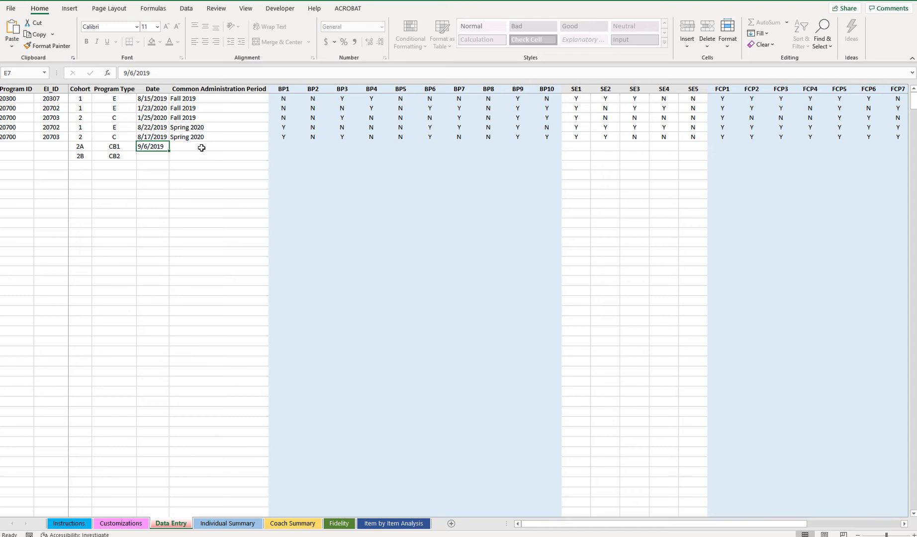
left_click(201, 148)
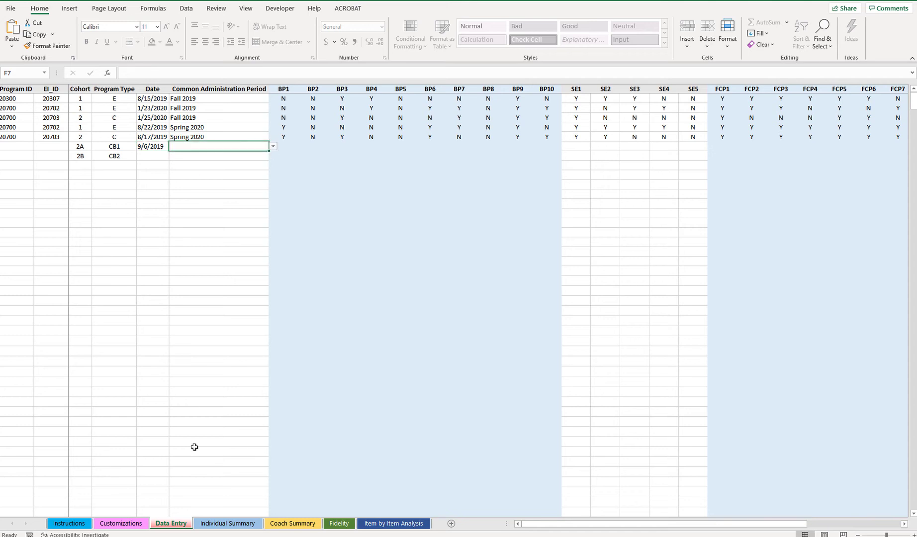
- Review the six common administration periods, Fall 2019 through Spring 2022, on the Customizations sheet
left_click(115, 523)
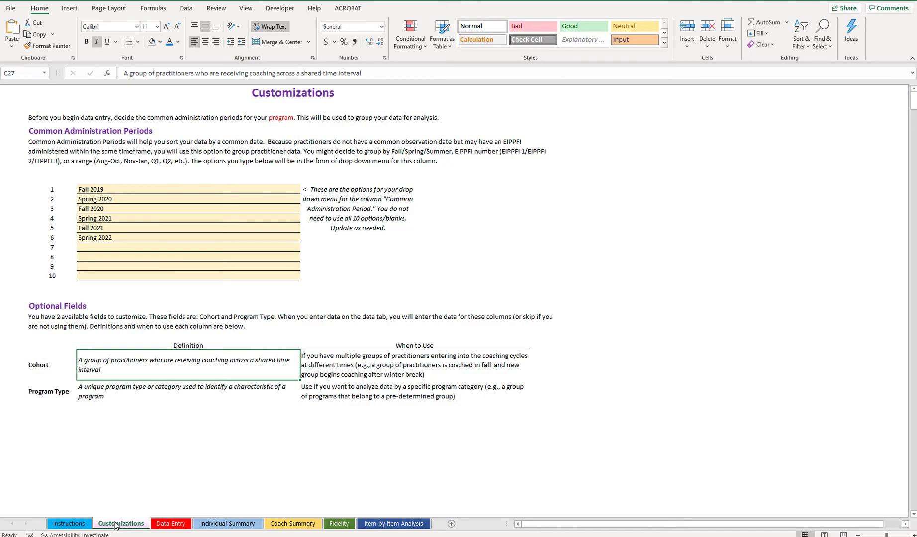
left_click(107, 192)
left_click_drag(107, 197, 97, 236)
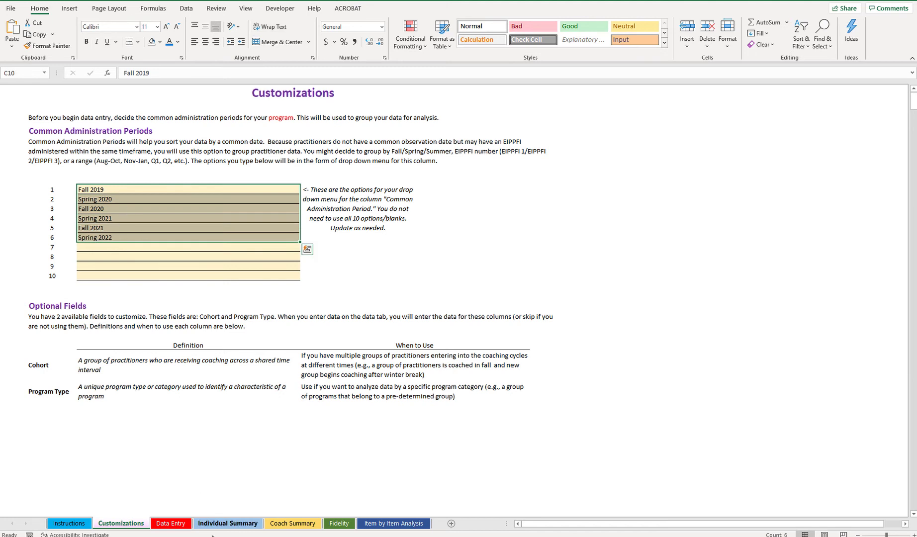
- Choose Fall 2019 as the Common Administration Period of the 2A row on the Data Entry sheet
left_click(174, 525)
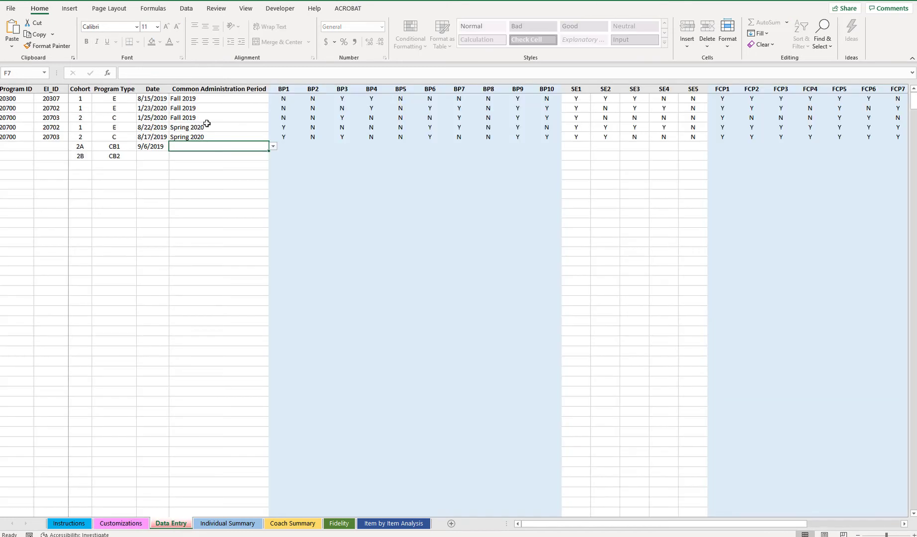
left_click(273, 146)
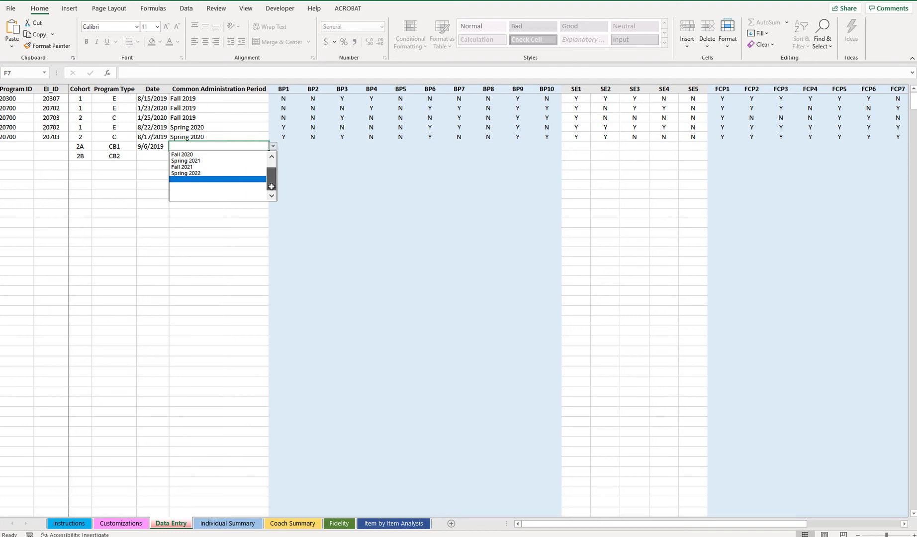
left_click_drag(271, 187, 270, 160)
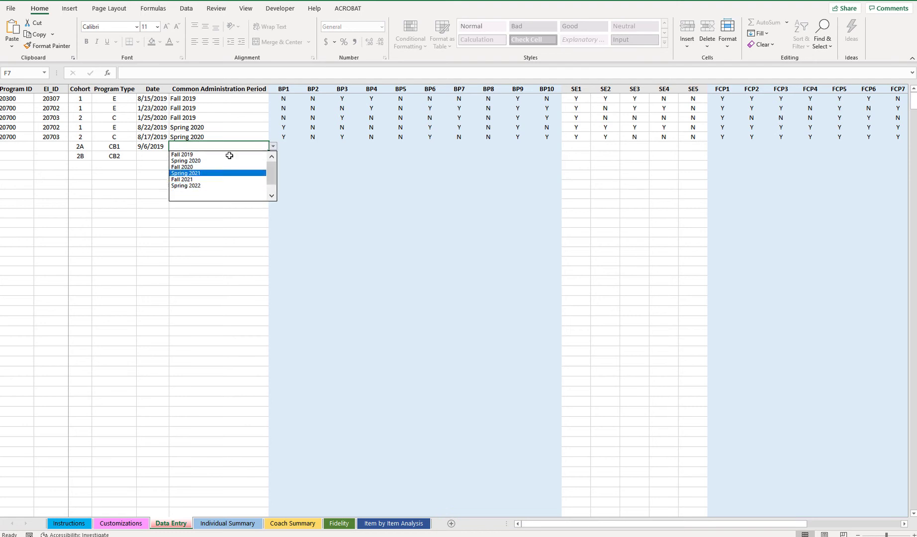
left_click(229, 155)
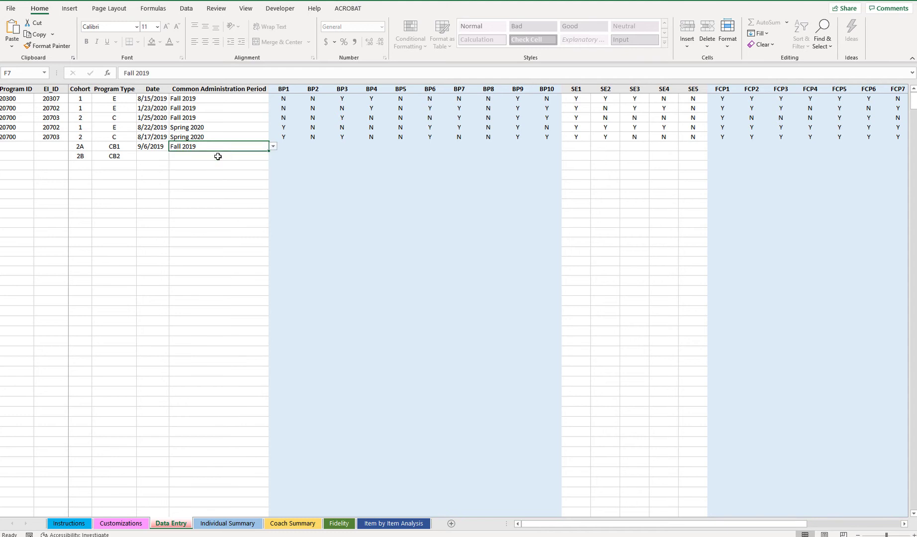
left_click(283, 144)
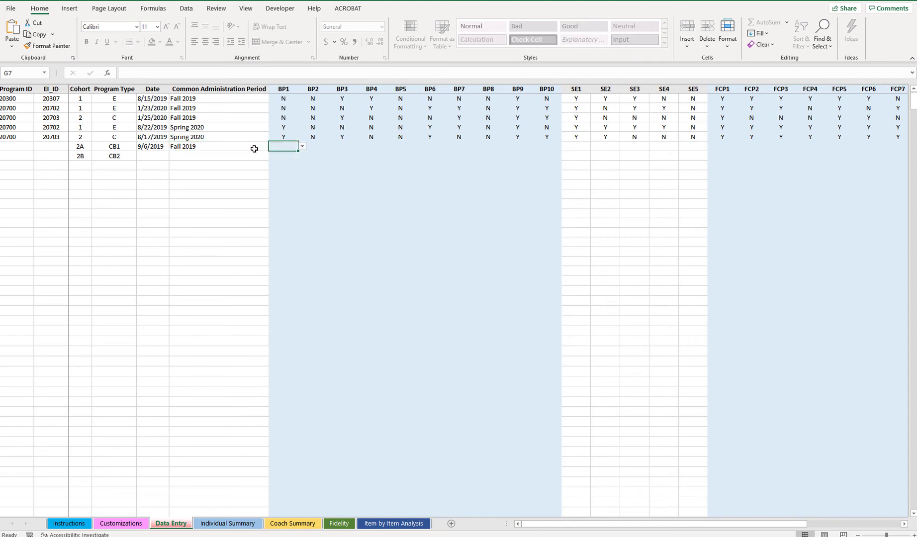
left_click(254, 149)
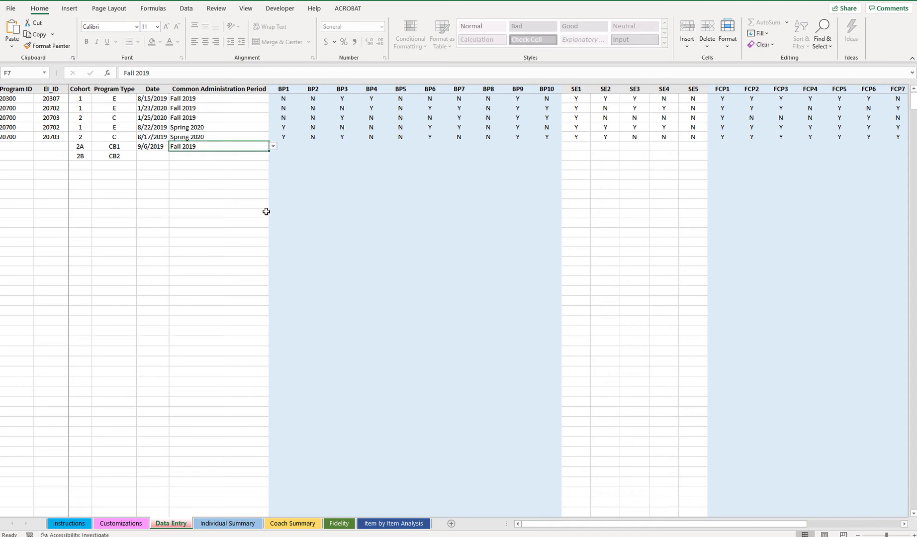
- Clear the Common Administration Period and the date of the 2A row
key("Delete")
left_click(149, 146)
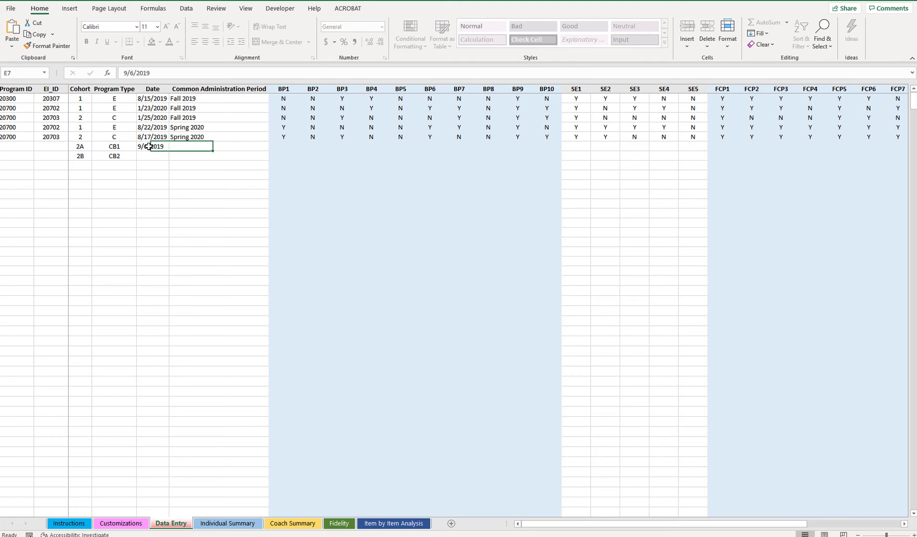
key("Delete")
- Delete the program types and cohorts from the 2A and 2B rows
left_click(113, 147)
left_click(113, 156)
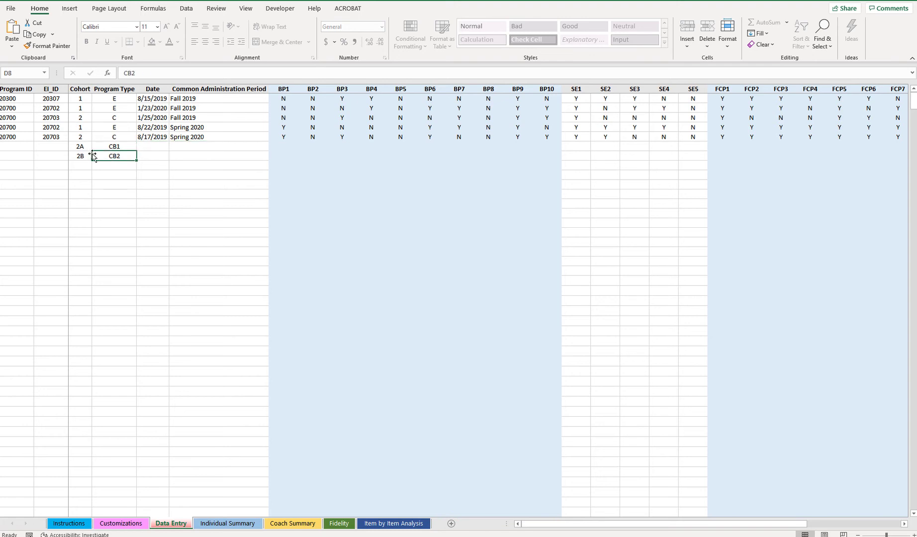
key("Delete")
left_click(106, 146)
key("Delete")
left_click(80, 146)
key("Delete")
left_click(80, 156)
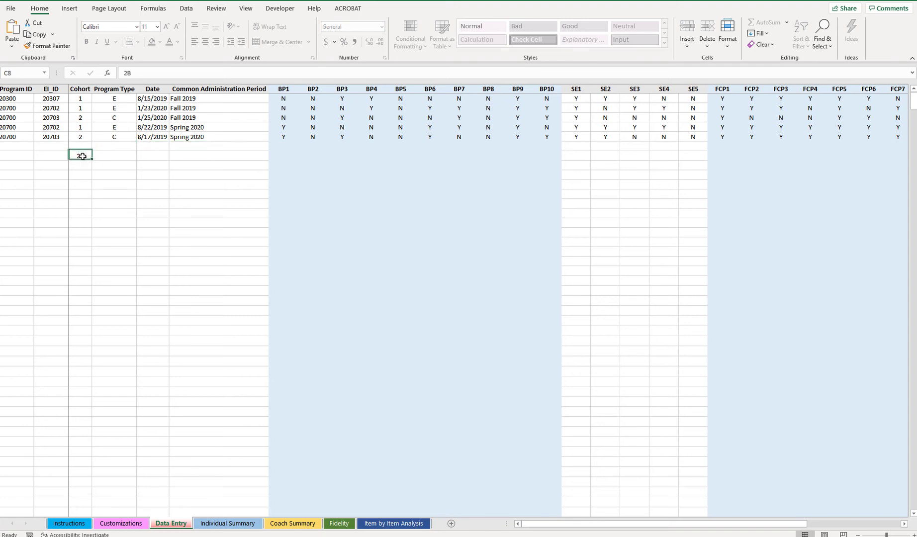
key("Delete")
left_click(213, 149)
left_click(221, 135)
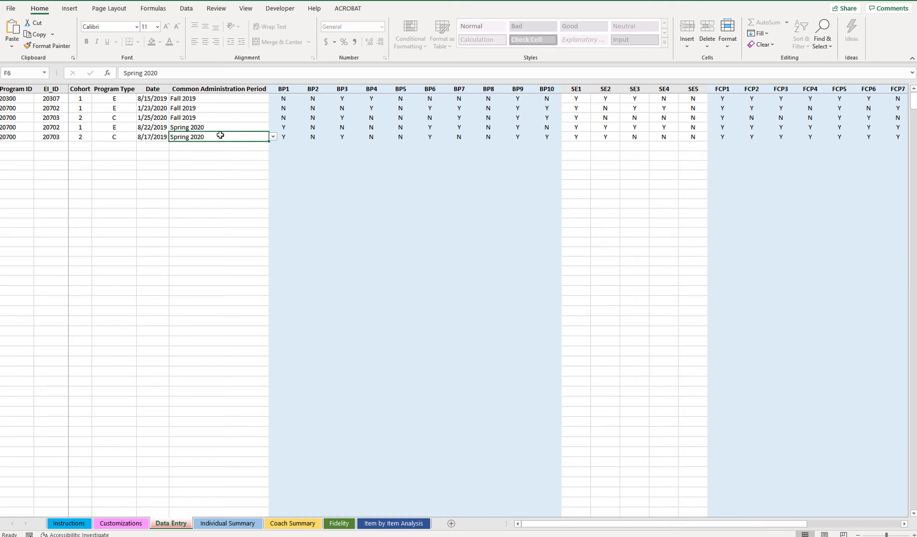
- Compare the period options on the Customizations sheet with the Common Administration Period choices offered for the first Data Entry record
left_click(121, 524)
left_click(122, 190)
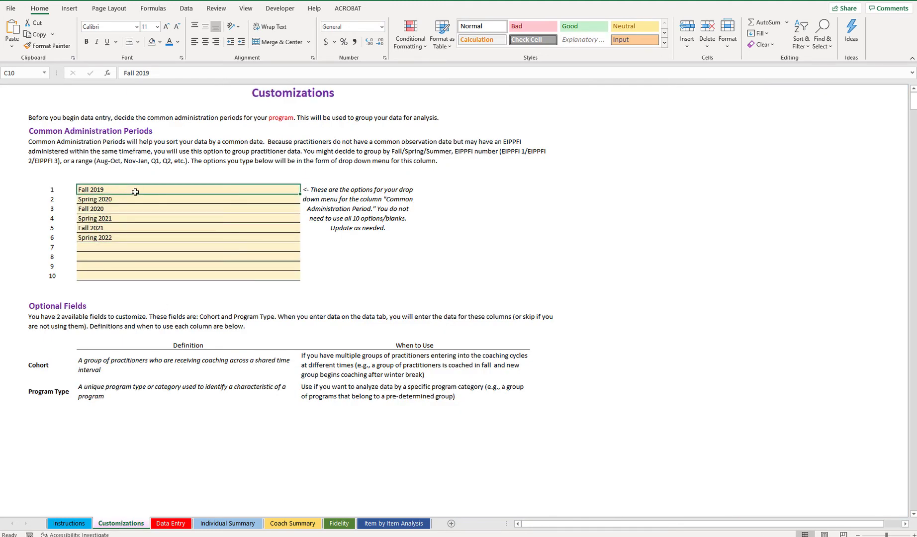
left_click(170, 524)
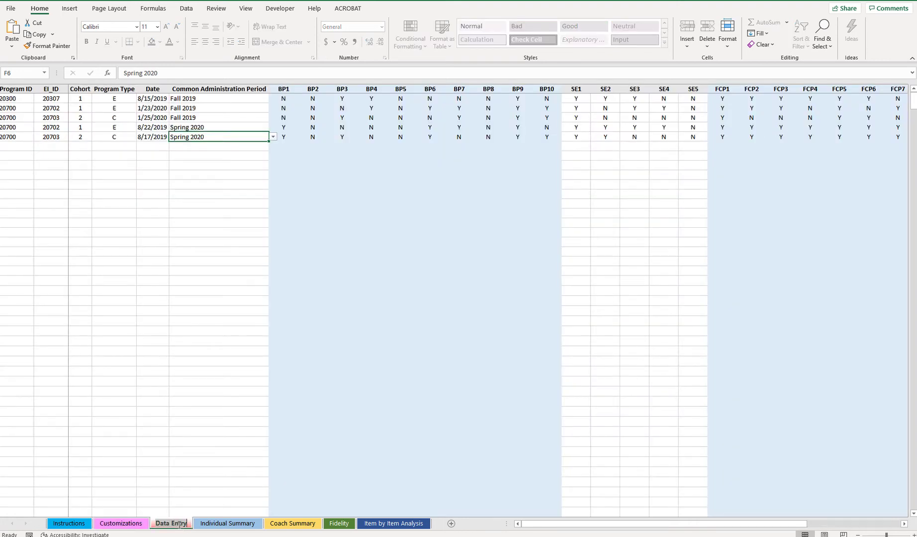
left_click(236, 144)
left_click(234, 100)
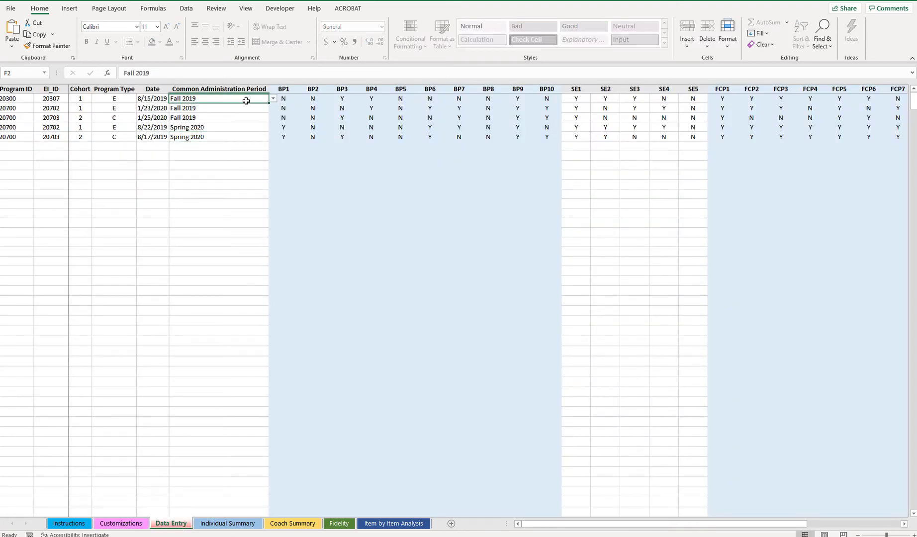
left_click(273, 98)
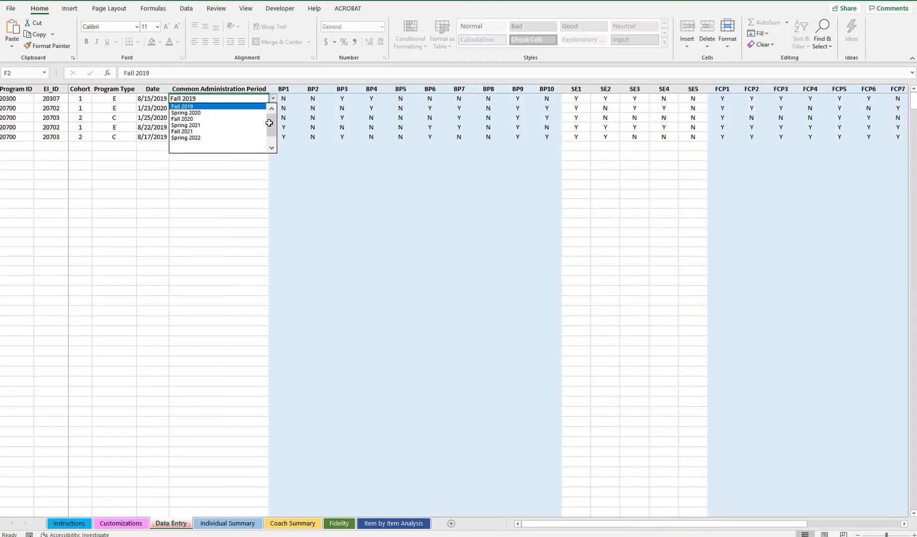
left_click(213, 167)
left_click(205, 145)
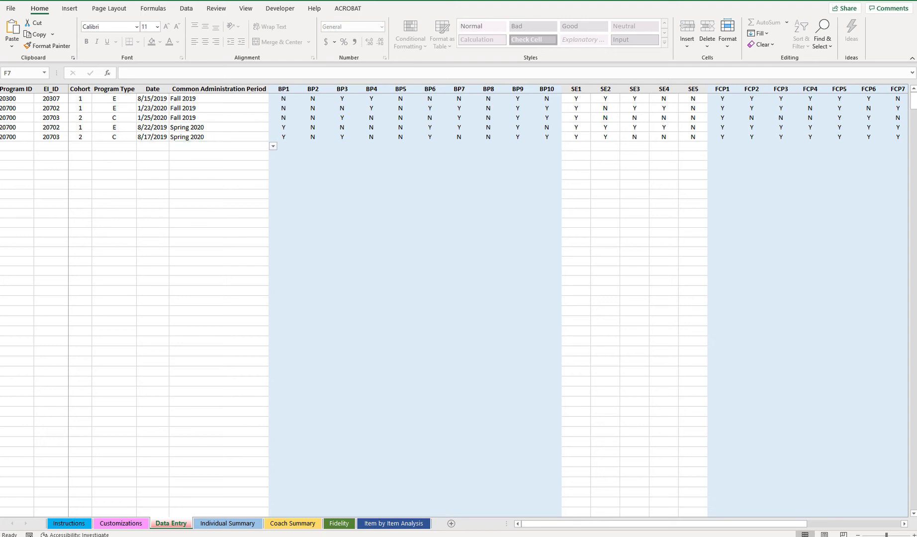
- Choose Y for BP1 and N for BP2 in the first empty row below the records
left_click(284, 146)
left_click(302, 147)
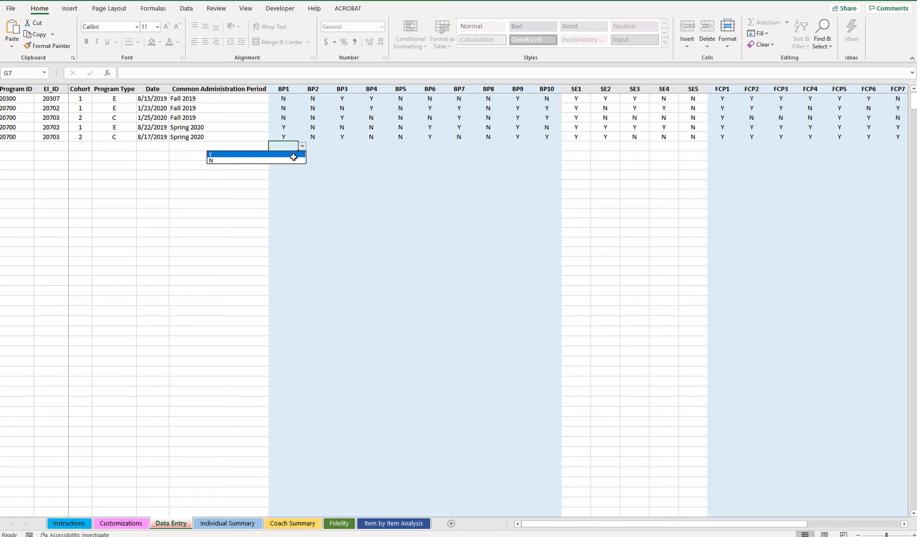
left_click(294, 157)
left_click(319, 146)
left_click(331, 146)
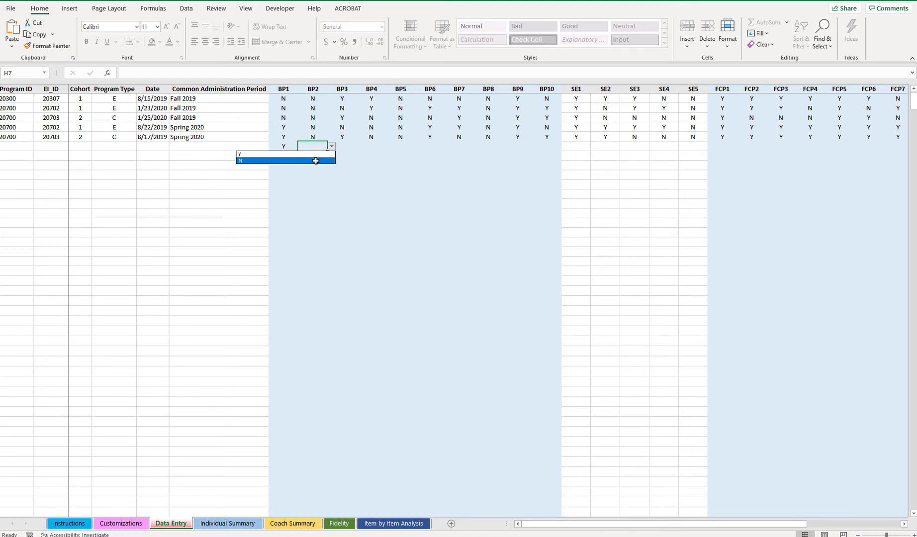
left_click(315, 160)
left_click(355, 145)
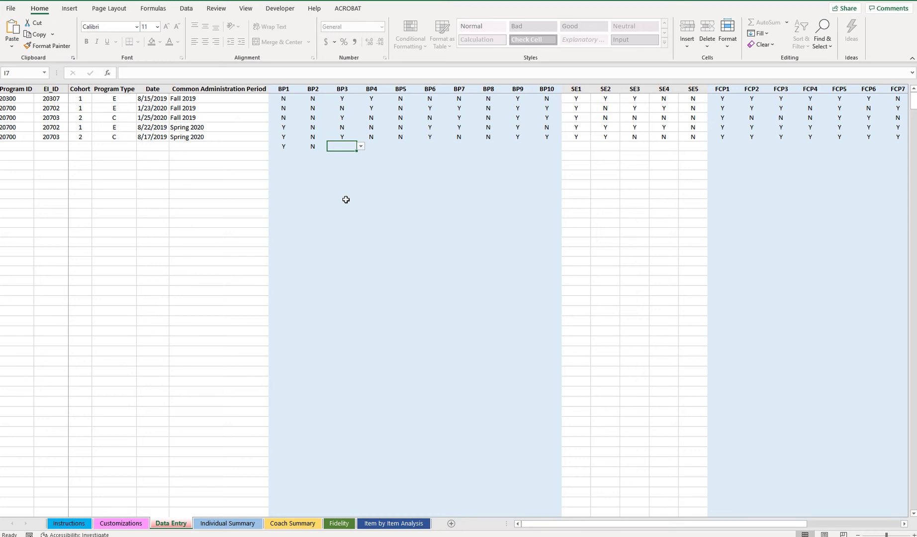
- Enter y, n, y and n for BP3 through BP6 in the same row
type("y")
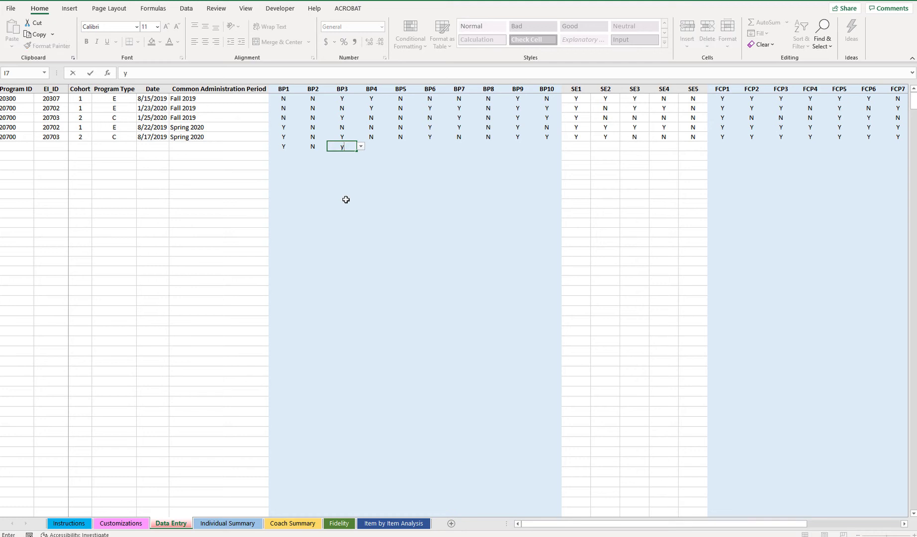
key("Tab")
type("n")
key("Tab")
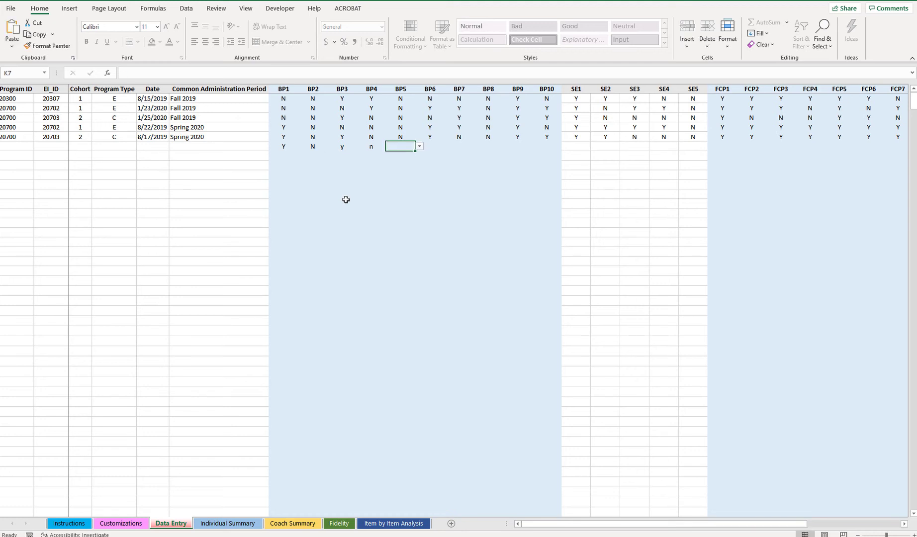
type("y")
key("Tab")
type("n")
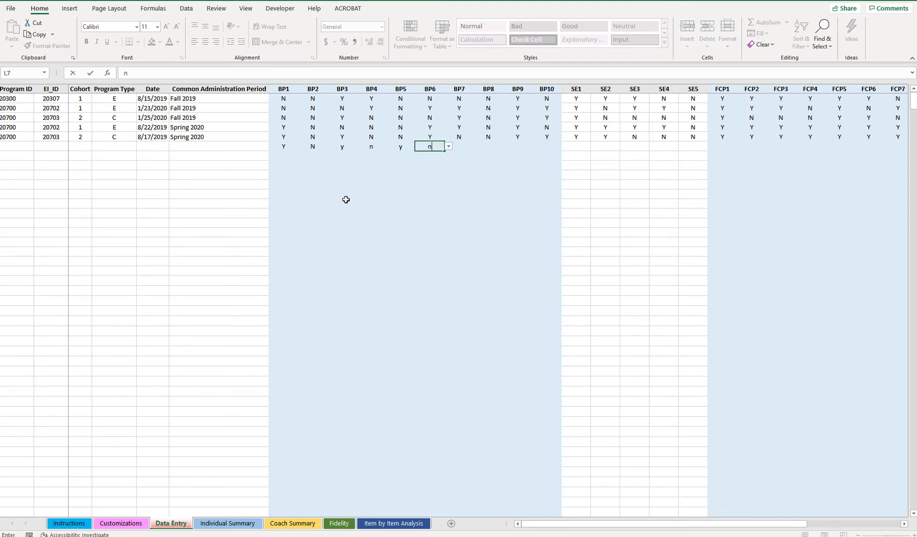
- Try entering k as the BP7 score of the same row, and abandon the entry
key("Tab")
type("k")
key("Tab")
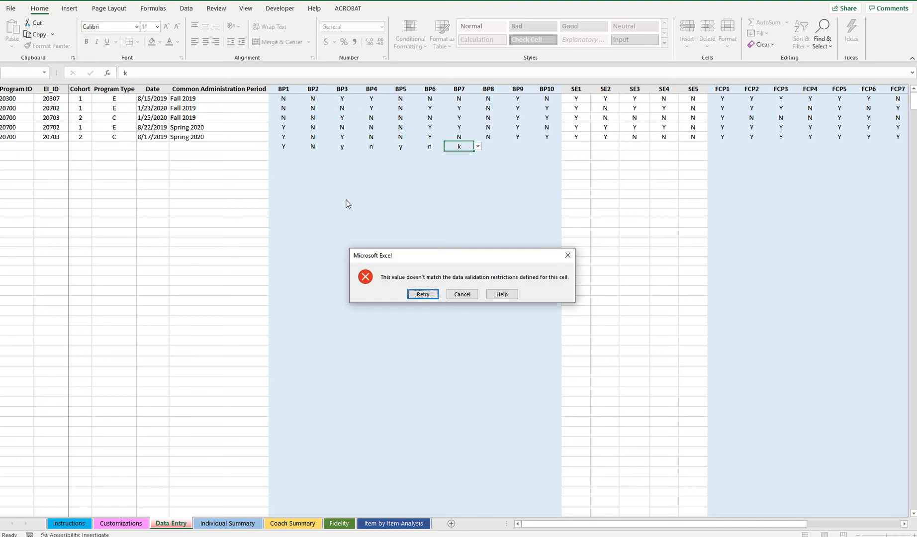
left_click(423, 295)
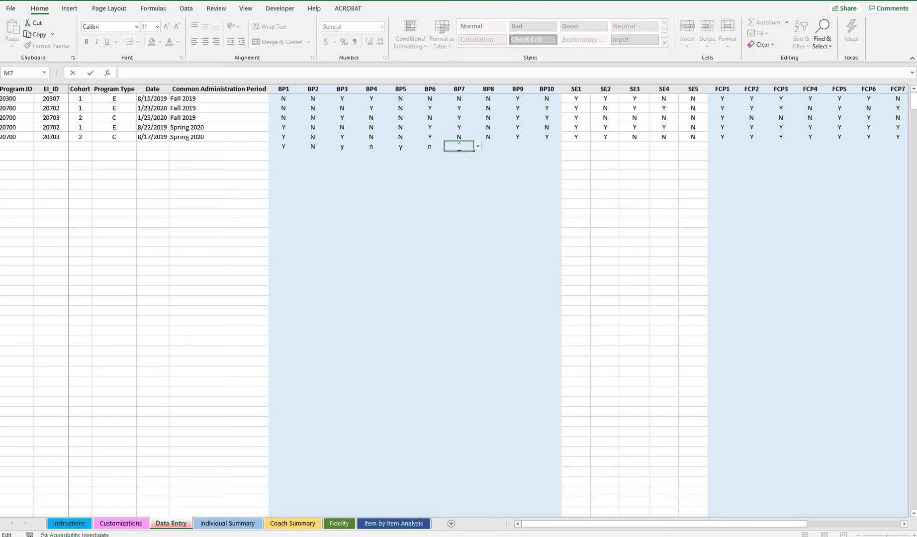
key("Escape")
- Delete the trial scores from BP6 back to BP1 in the row below the last record
left_click(431, 146)
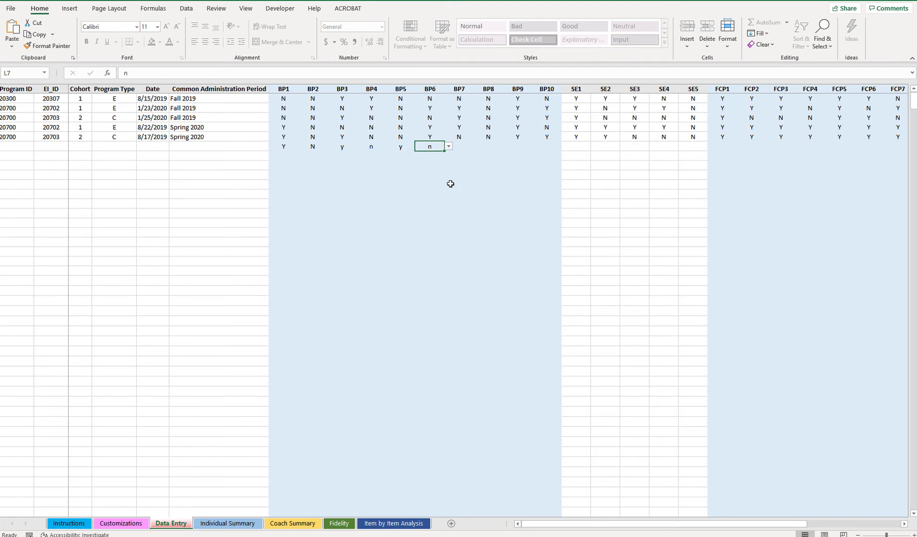
left_click(403, 148)
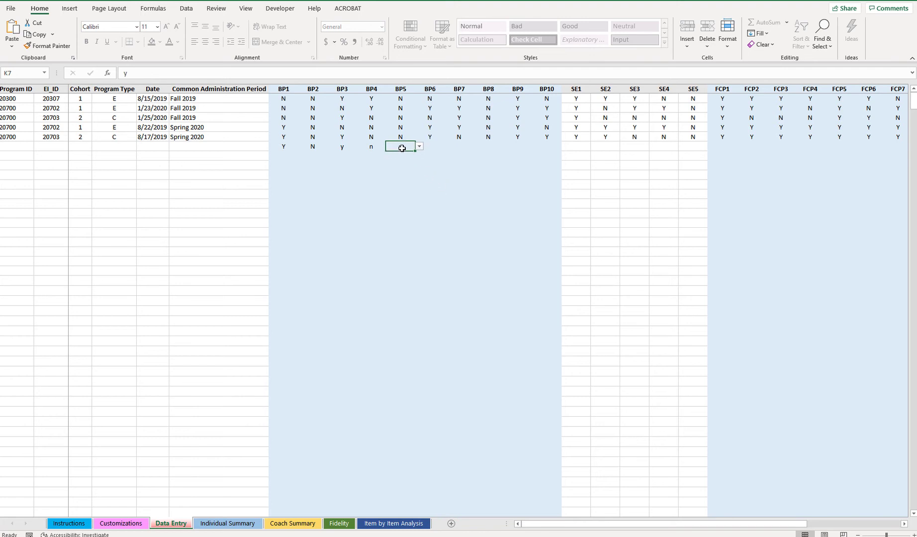
left_click(374, 146)
key("Delete")
left_click(339, 146)
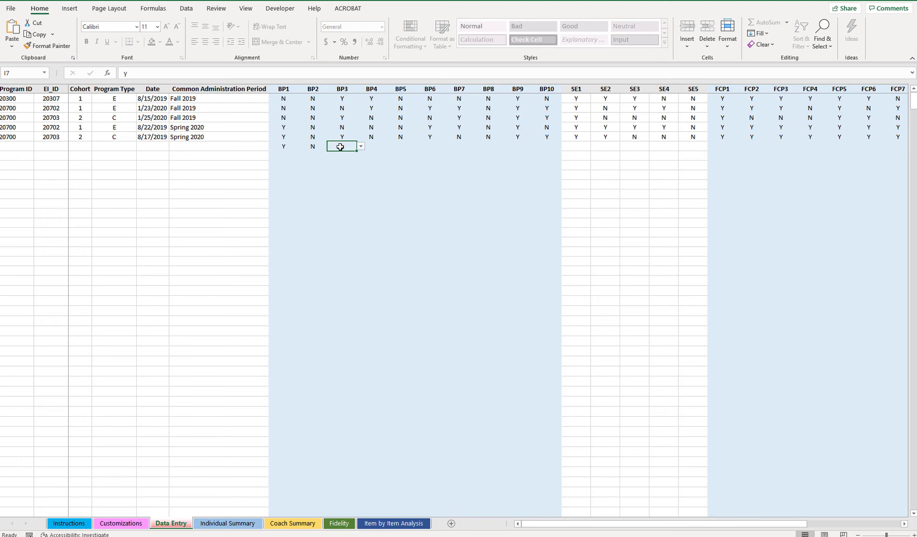
key("Delete")
left_click(318, 146)
key("Delete")
left_click(291, 145)
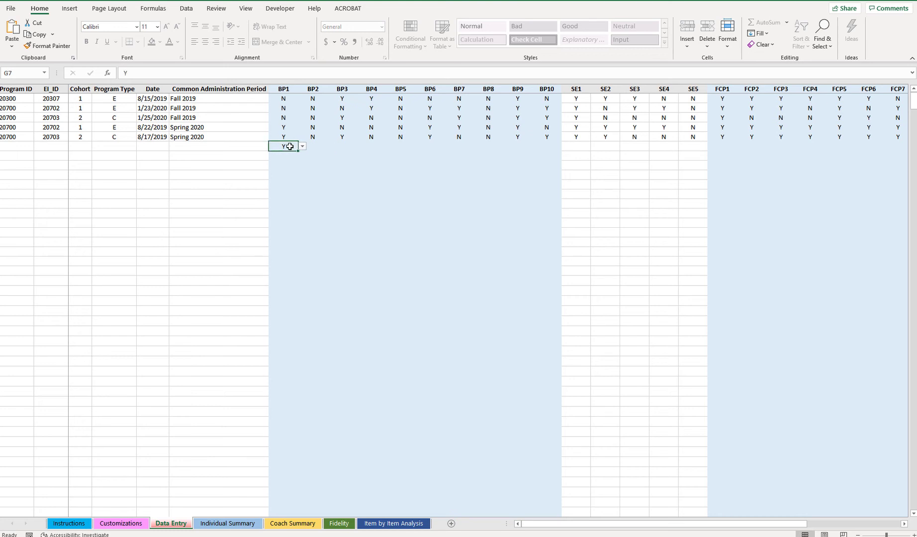
key("Delete")
- View the score choices available for BP1 in the empty row and dismiss them without choosing one
left_click(302, 146)
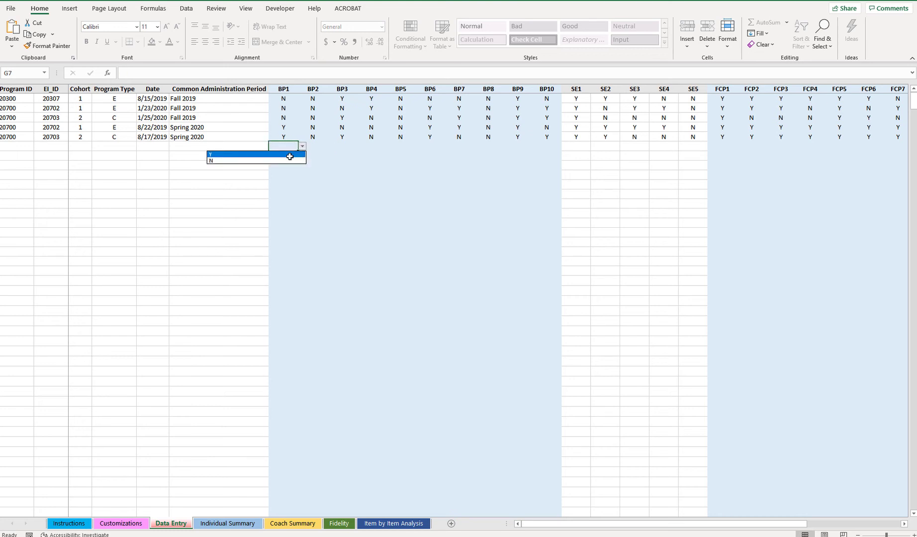
key("Escape")
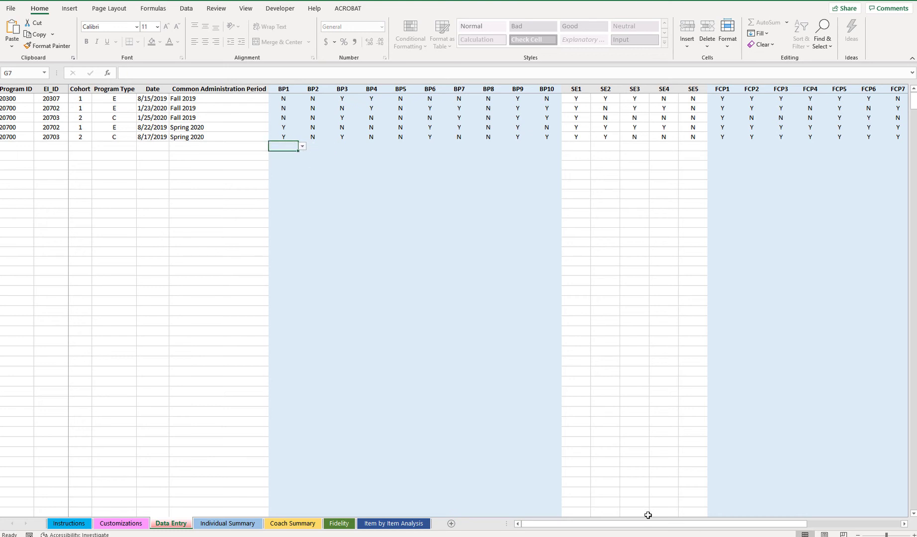
left_click_drag(641, 526, 566, 526)
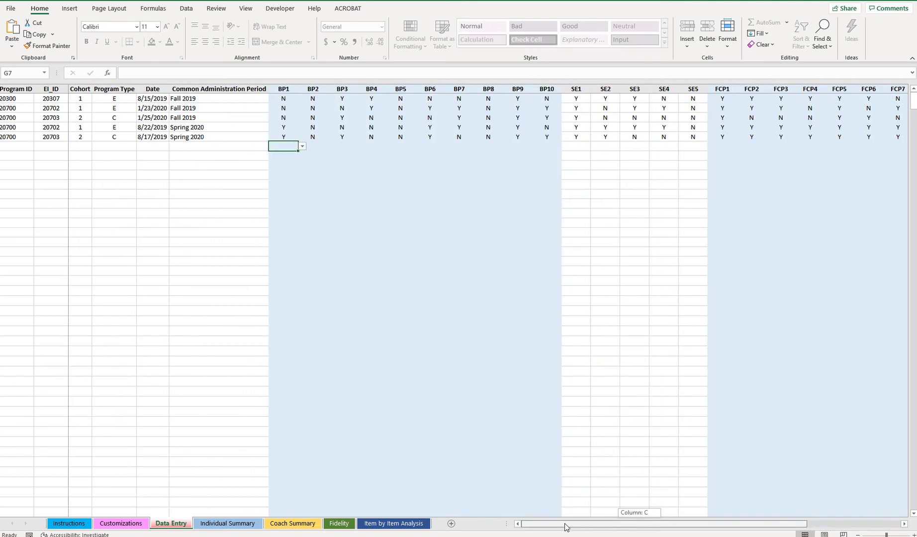
- Refresh all workbook data from the practices PivotTable on the Individual Summary sheet
left_click(220, 524)
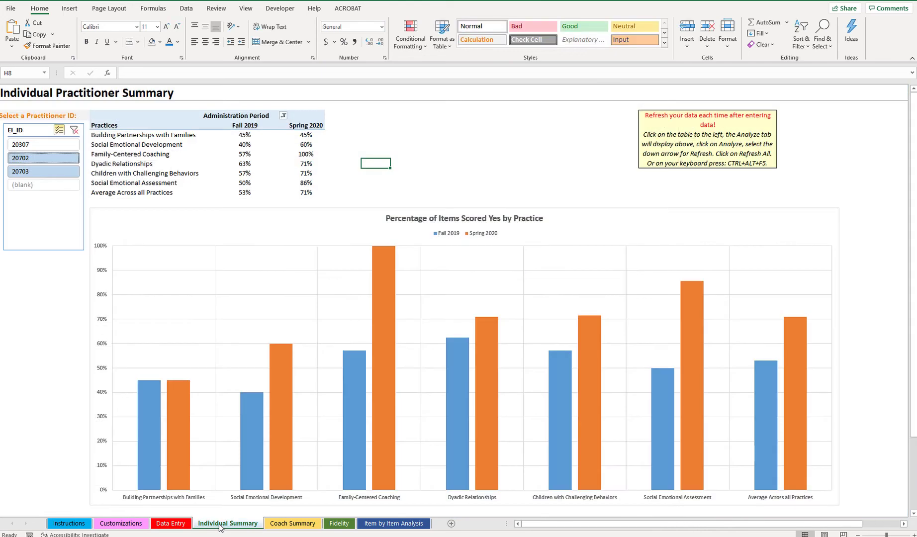
left_click(193, 144)
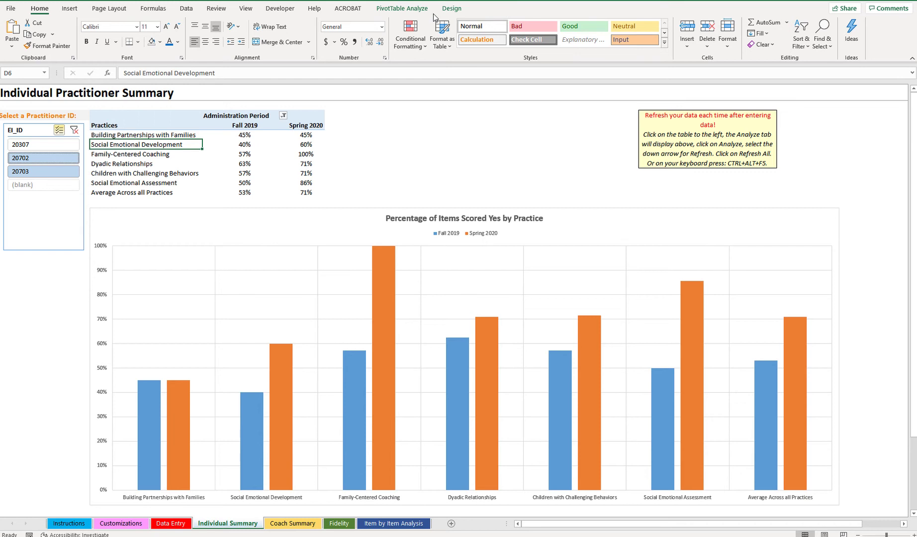
left_click(402, 8)
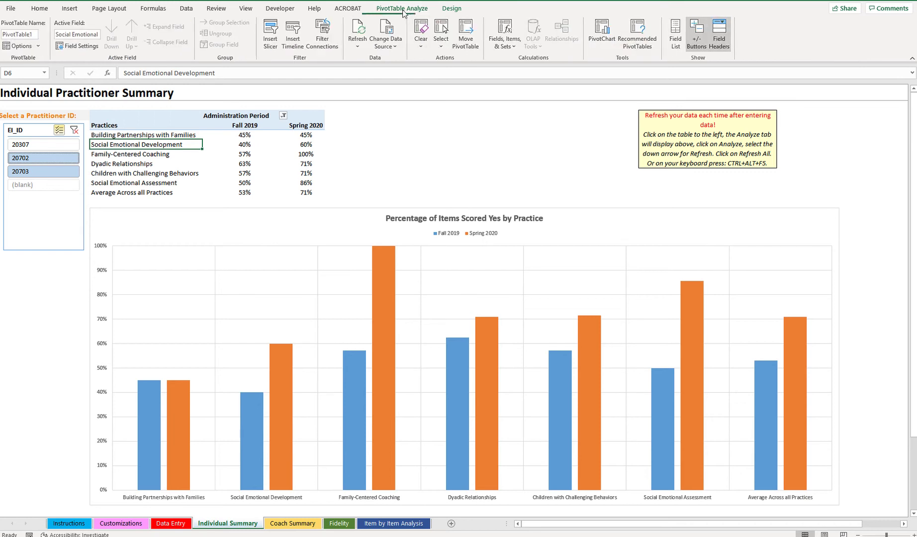
left_click(360, 48)
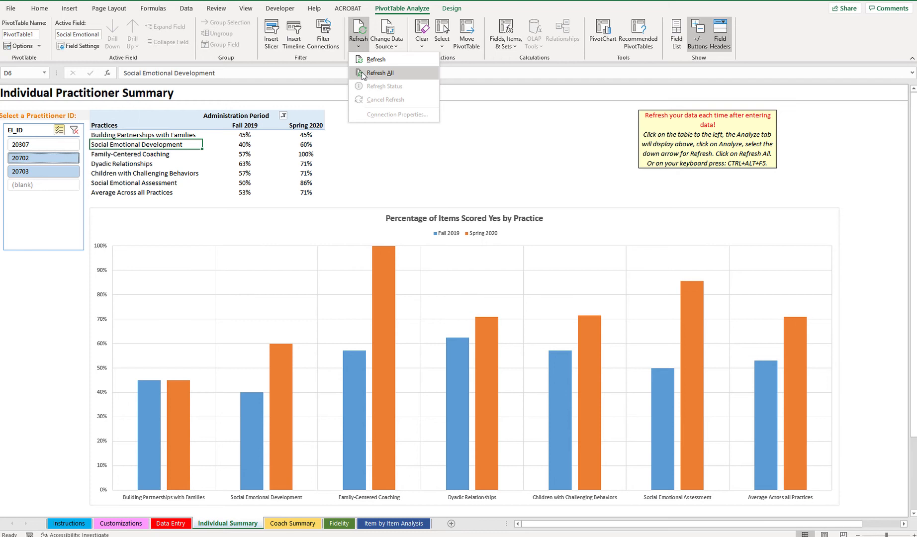
left_click(362, 73)
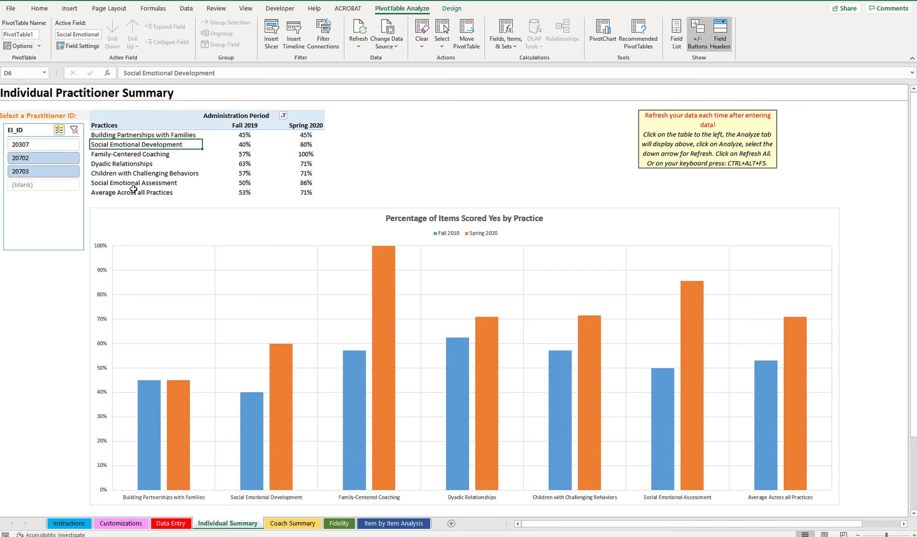
- Exclude the second listed practitioner to view the third one's summary and chart, and clear the practitioner filter
left_click(30, 158)
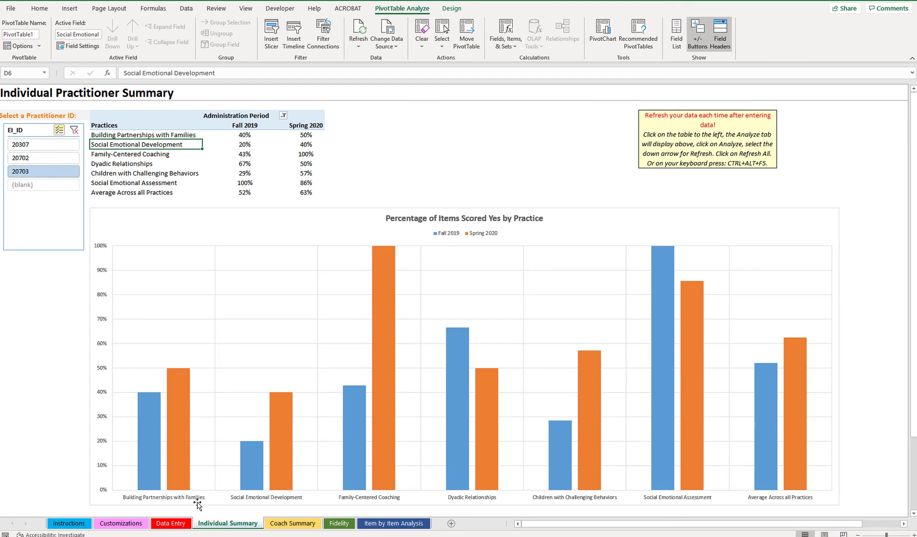
scroll(223, 348, "down", 1)
scroll(224, 347, "up", 1)
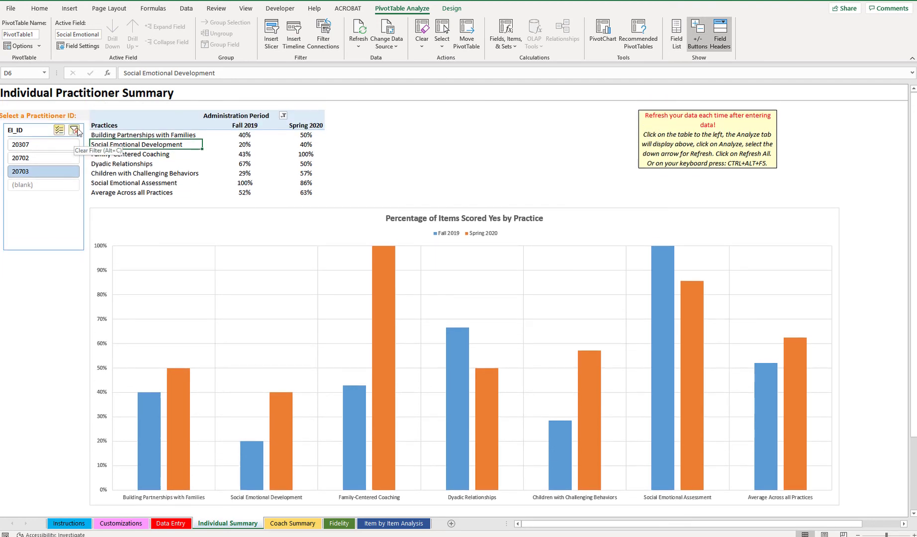
left_click(75, 130)
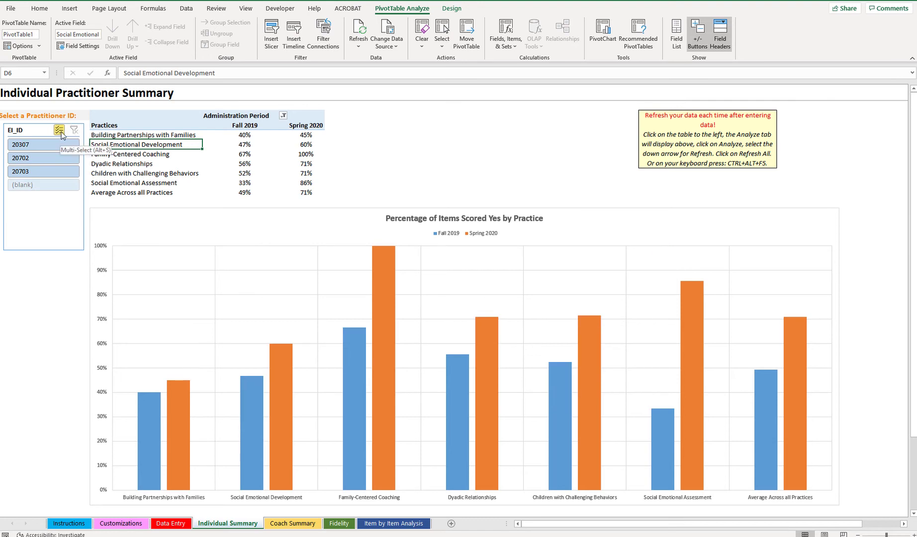
- Filter the Individual Summary to single practitioners, switching between the second and third listed IDs and ending on the third
left_click(55, 175)
left_click(61, 158, "ctrl")
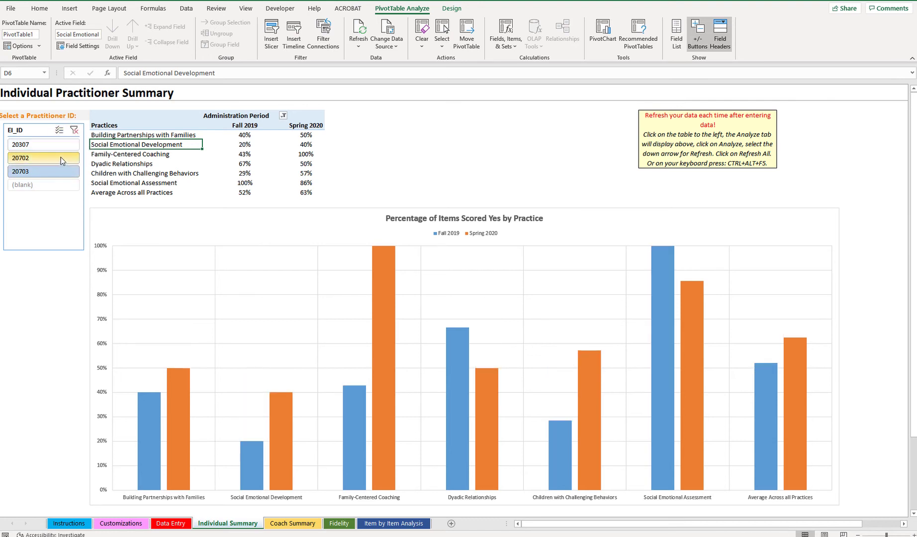
left_click(61, 157)
left_click(60, 171)
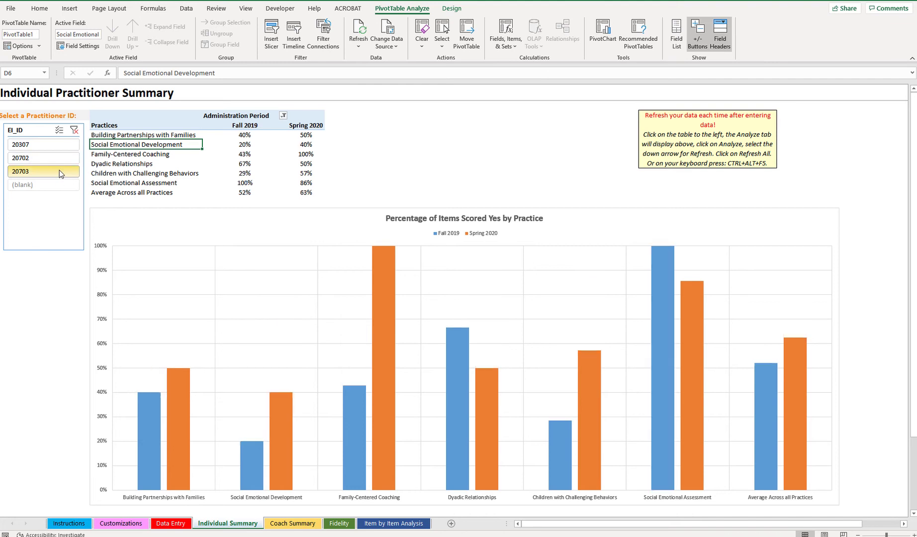
- Add the first two listed practitioners to the selection with multi-select, and examine the Fall 2019 and Spring 2020 column headings
left_click(60, 130)
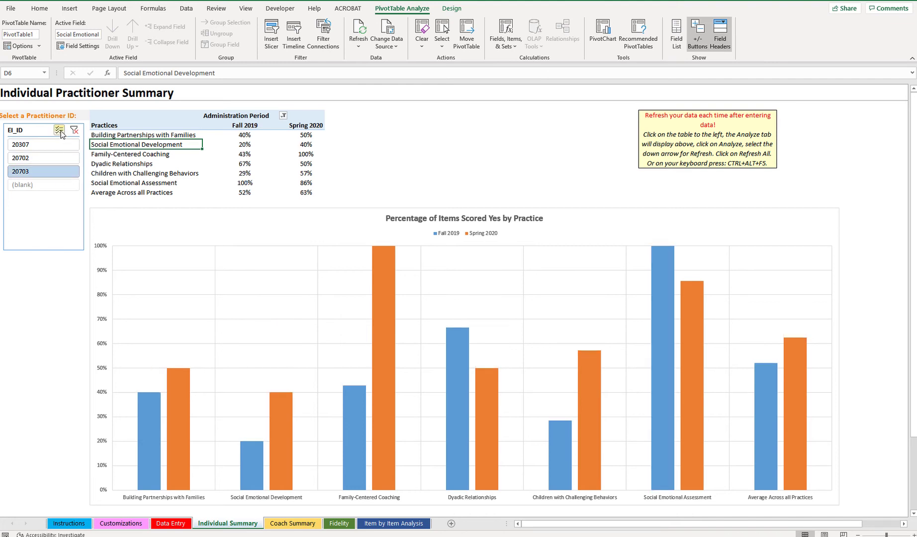
left_click(67, 158)
left_click(75, 146)
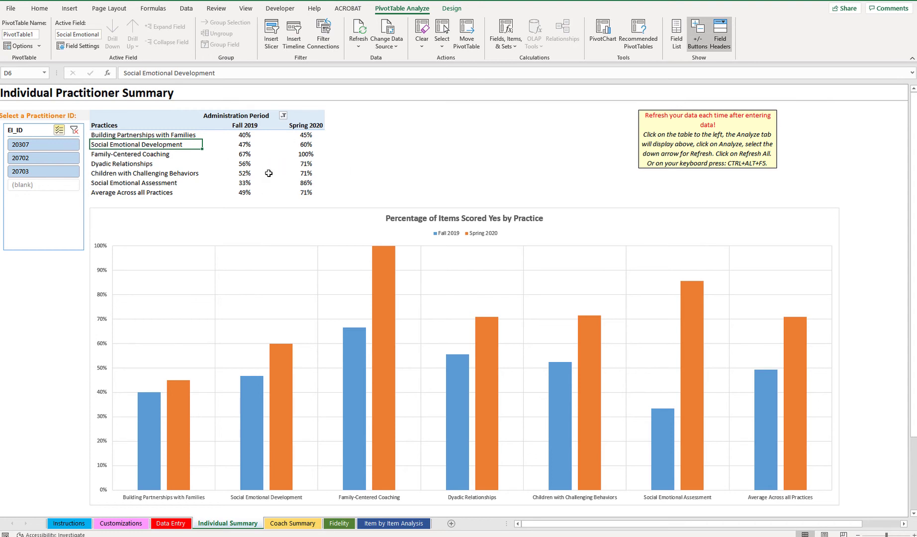
left_click(251, 125)
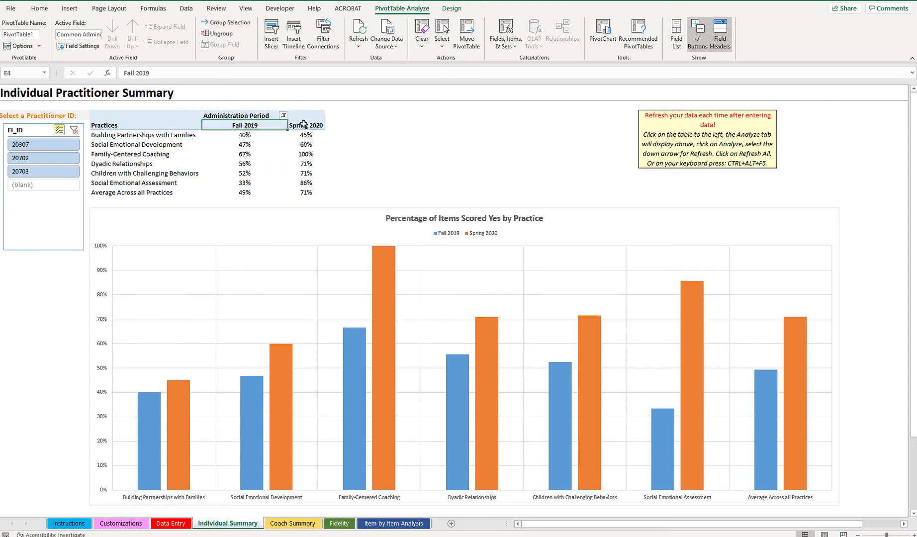
left_click(304, 125)
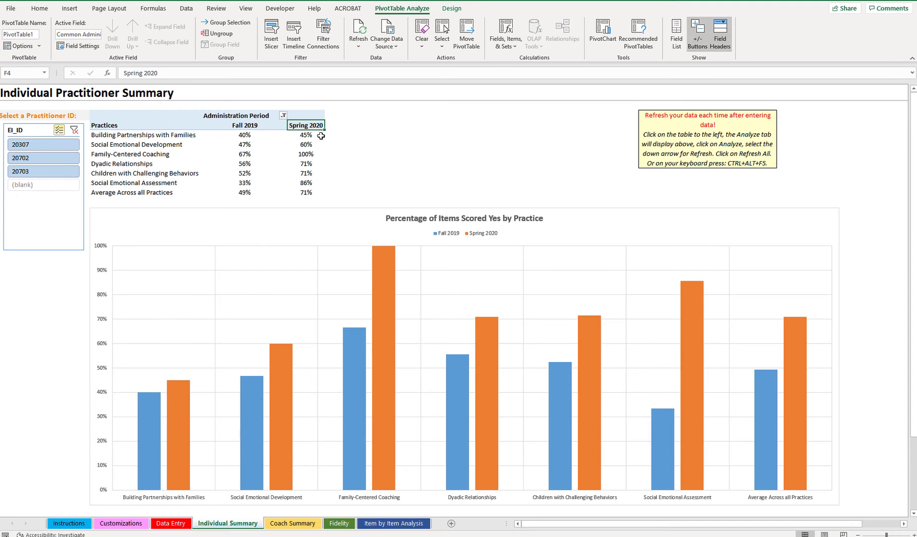
- Examine the practices table and the percentage chart on the Coach Summary sheet
left_click(293, 523)
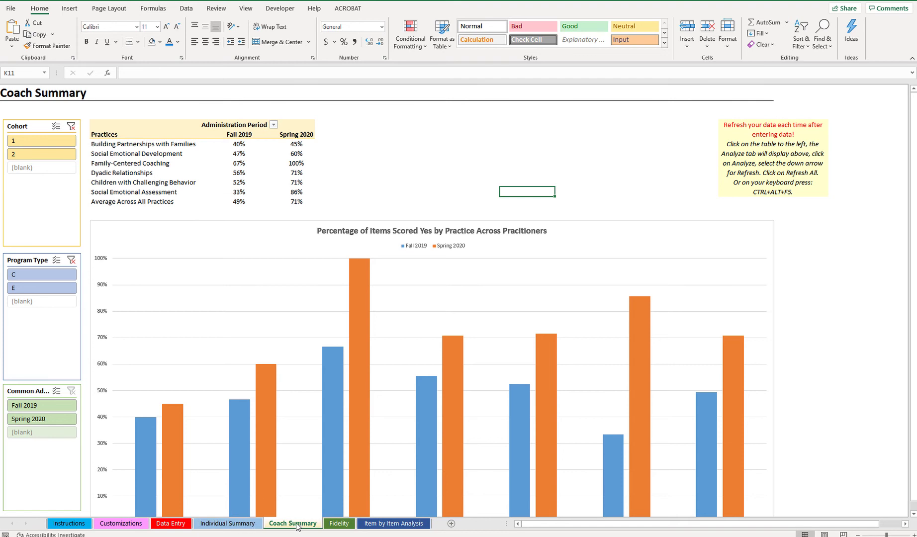
mouse_move(266, 466)
mouse_move(229, 142)
scroll(193, 269, "down", 3)
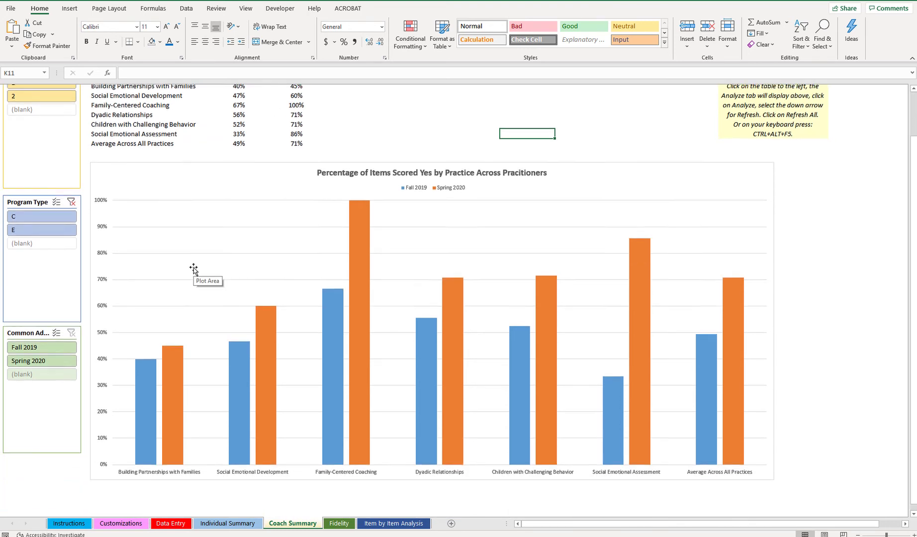
scroll(194, 269, "up", 2)
scroll(194, 269, "up", 1)
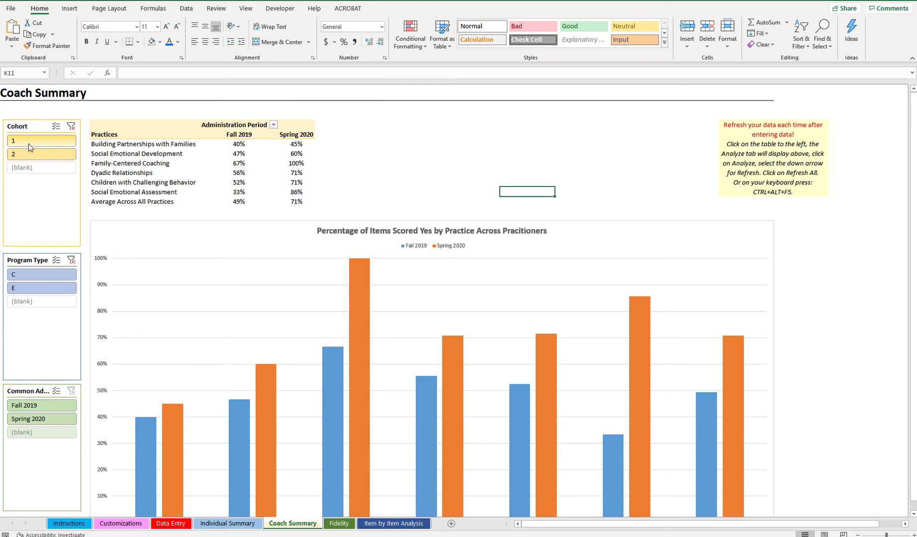
- Filter the Coach Summary by cohort 1 and by cohort 2, and clear the Cohort filter
left_click(59, 140)
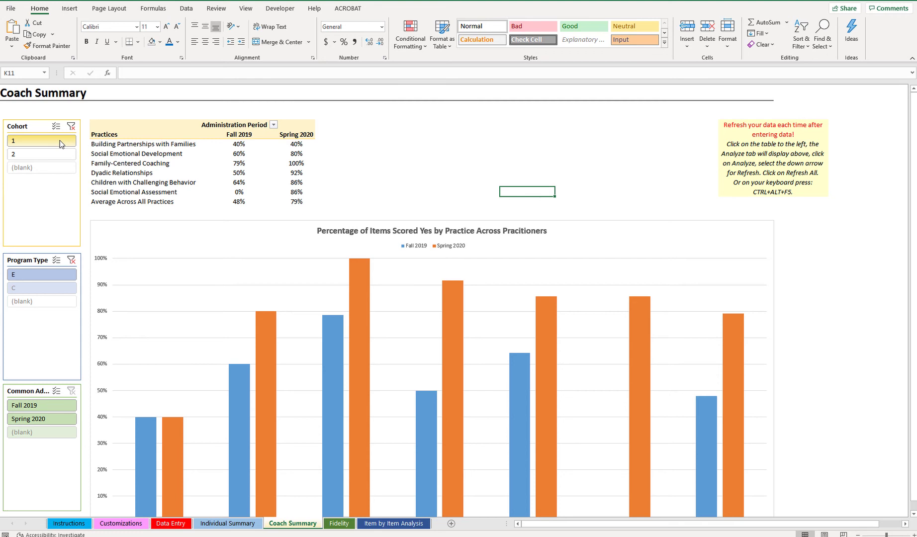
left_click(59, 152)
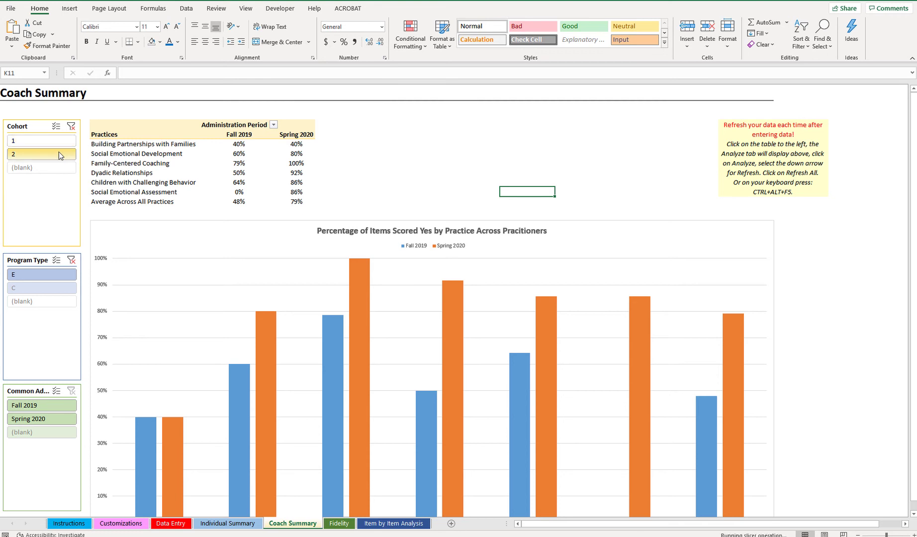
left_click(71, 127)
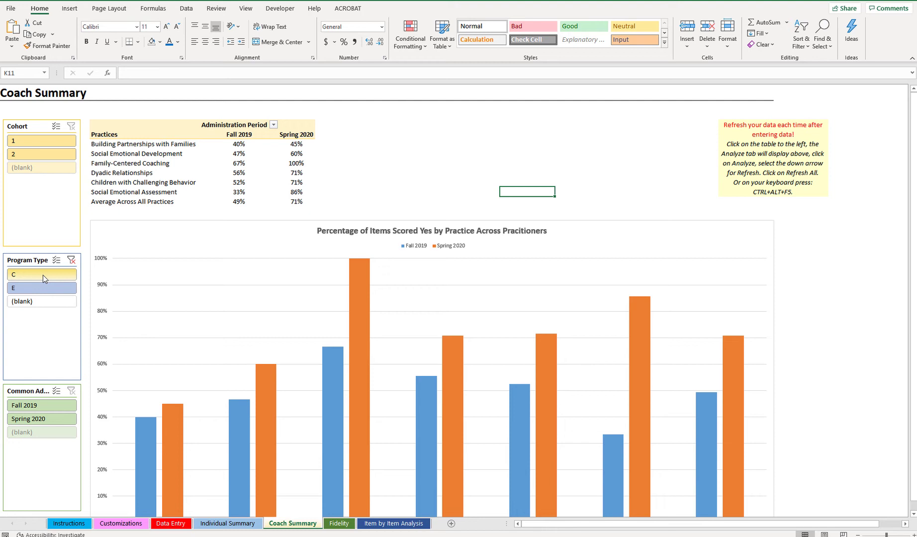
- Filter the Coach Summary by program type E and then C, and by administration period Fall 2019 and then Spring 2020
left_click(31, 288)
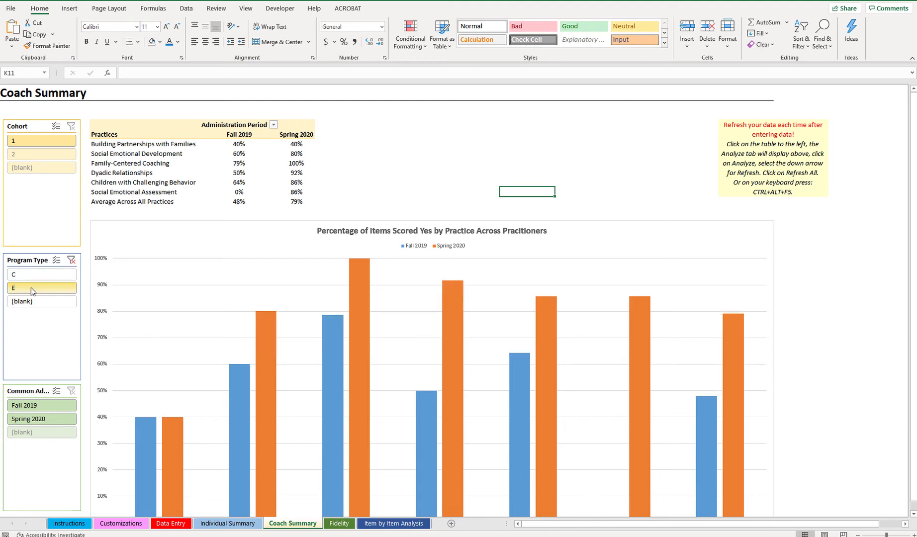
left_click(39, 276)
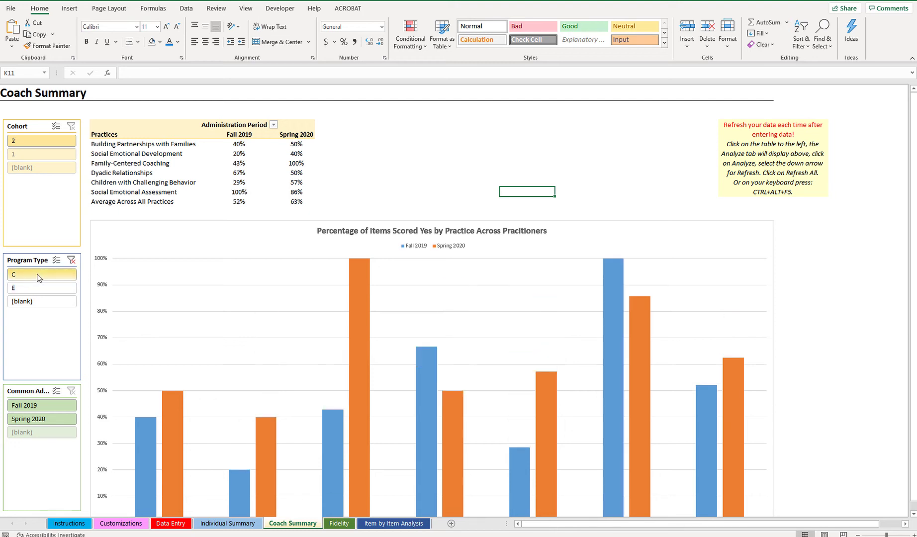
left_click(41, 405)
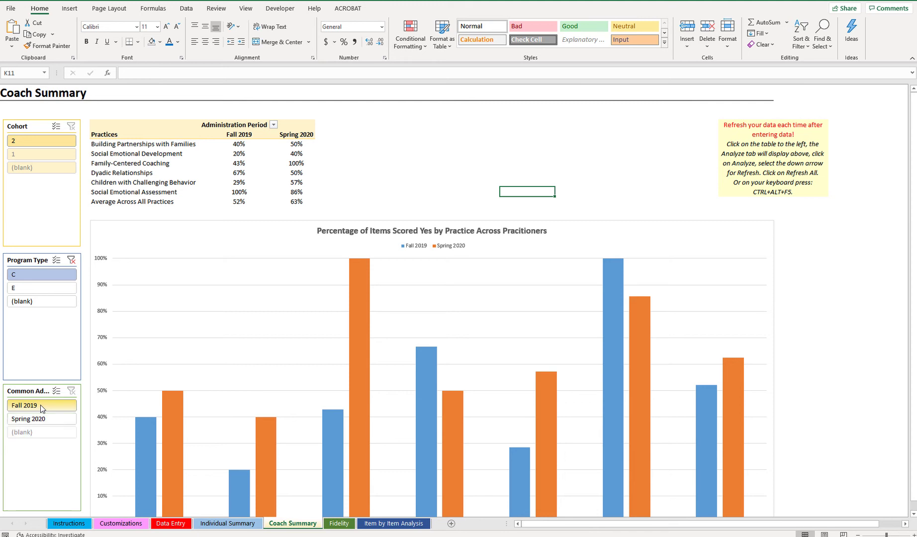
left_click(45, 418)
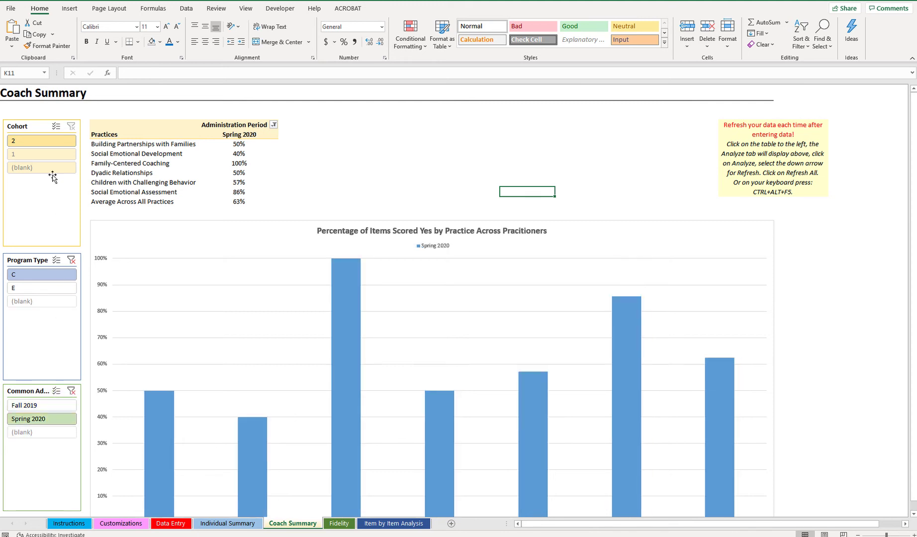
- Limit the Coach Summary to cohort 2, and clear the Program Type and Common Administration Period filters
left_click(50, 142)
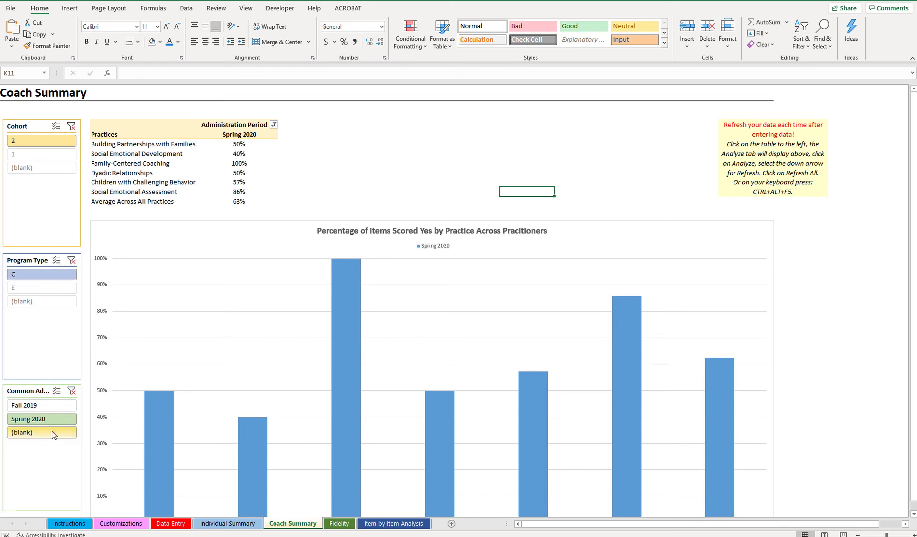
left_click(73, 262)
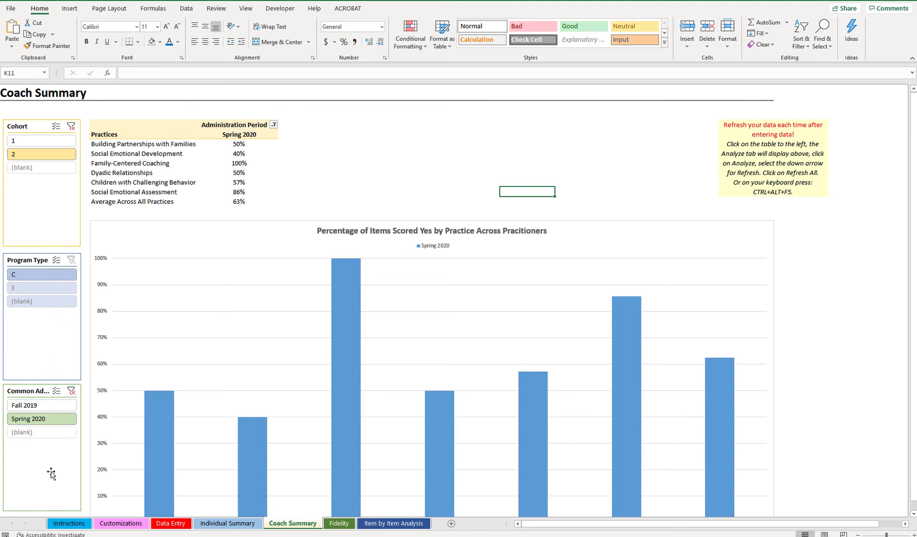
left_click(47, 406)
left_click(71, 392)
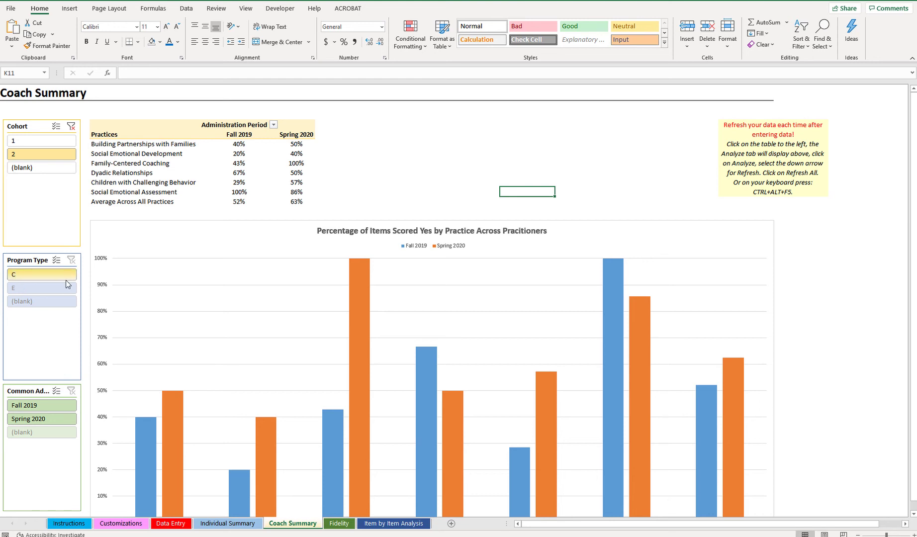
- Compare the Coach Summary results by switching the Cohort filter between cohorts 2 and 1, ending on cohort 2
left_click(47, 169, "ctrl")
left_click(53, 153)
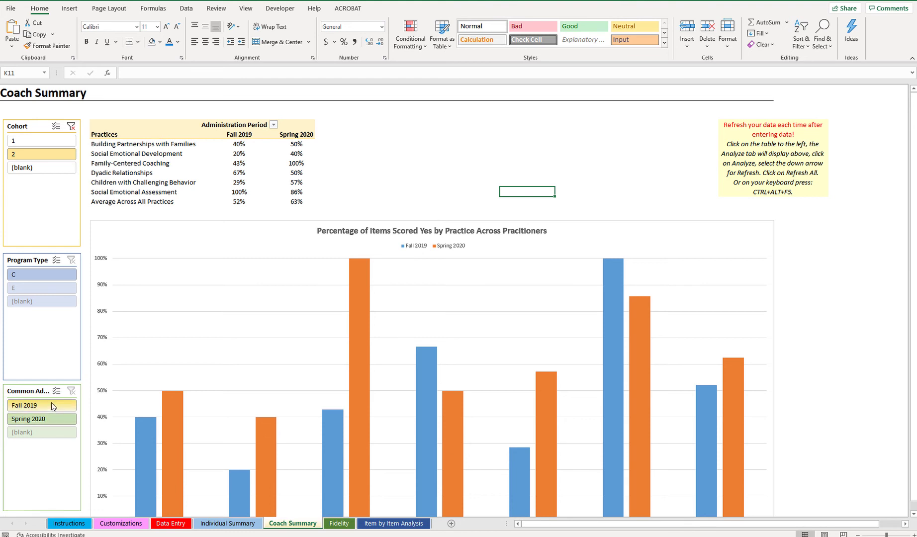
left_click(54, 139)
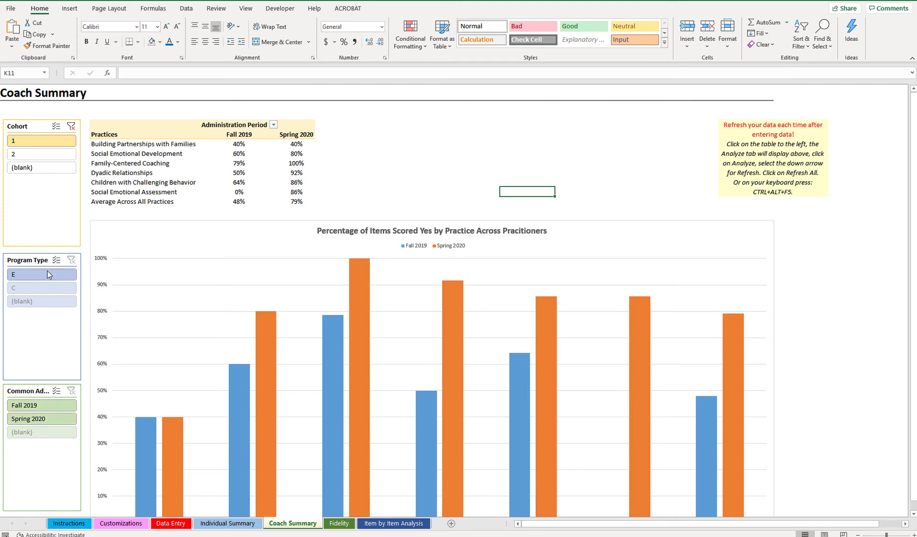
left_click(47, 151)
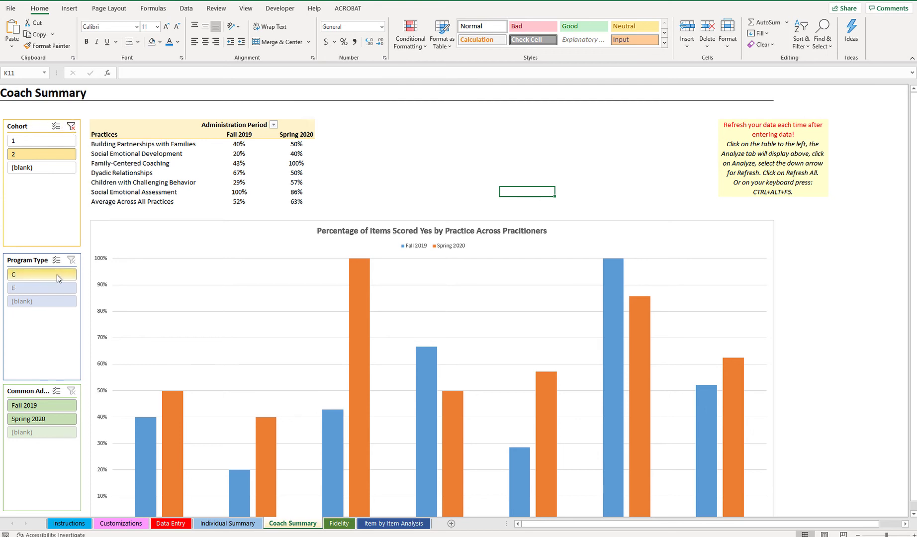
- Clear the Cohort filter and exclude (blank) with multi-select, keeping cohorts 1 and 2 on the Coach Summary
left_click(71, 128)
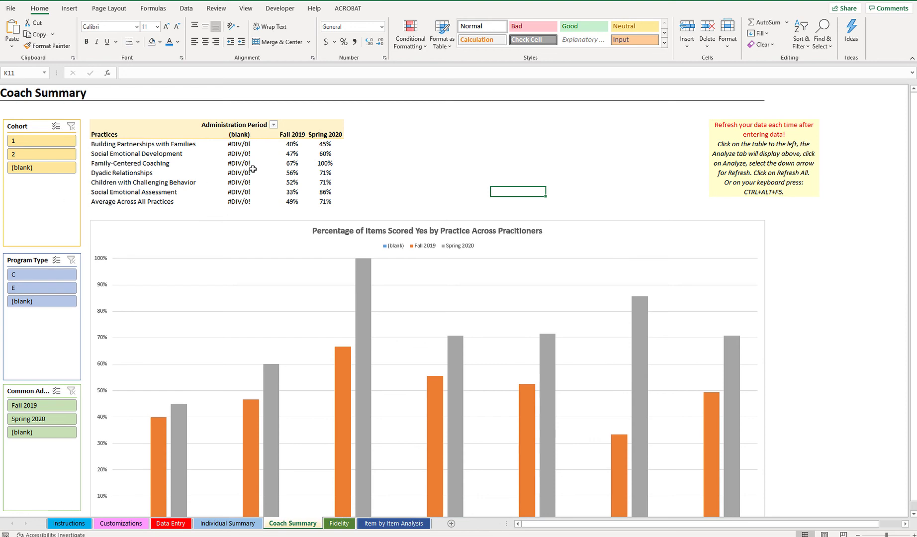
left_click(57, 128)
left_click(53, 169)
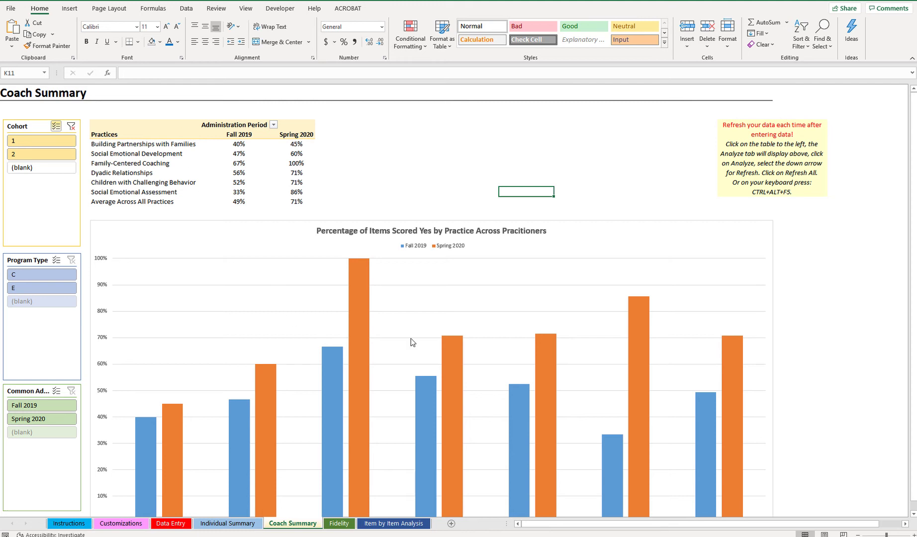
scroll(454, 312, "down", 1)
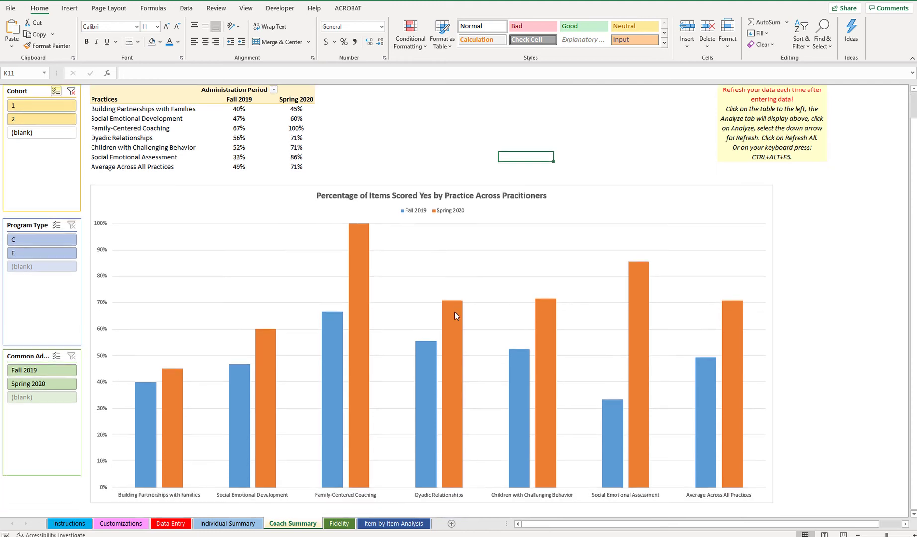
- Filter the EI Fidelity Summary on the Fidelity sheet to program type C
left_click(340, 524)
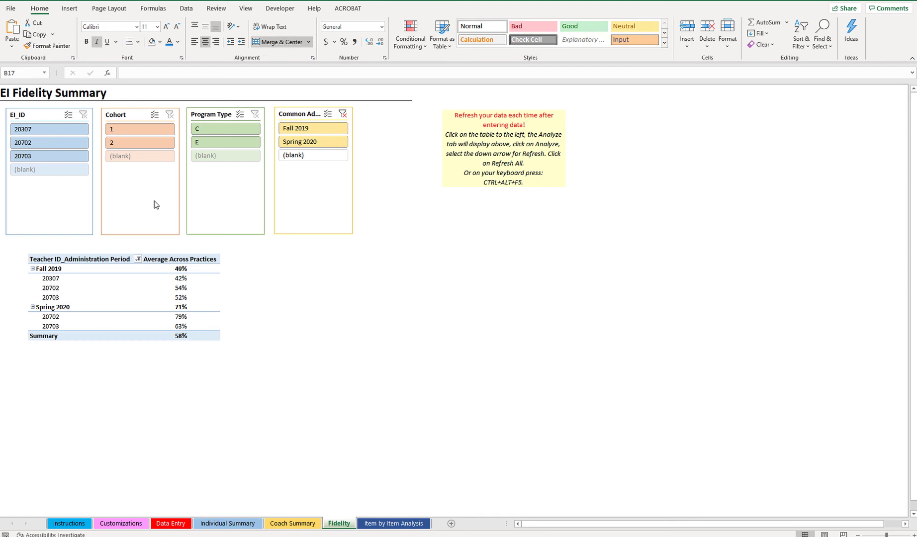
left_click(229, 130)
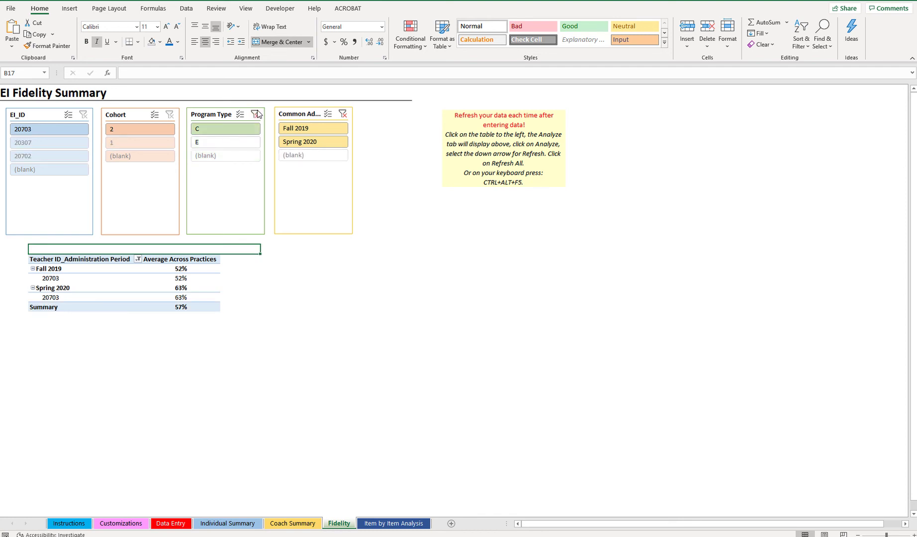
- Clear the Program Type filter on the Fidelity sheet and limit the summary to the Fall 2019 administration period
left_click(258, 114)
left_click(319, 128)
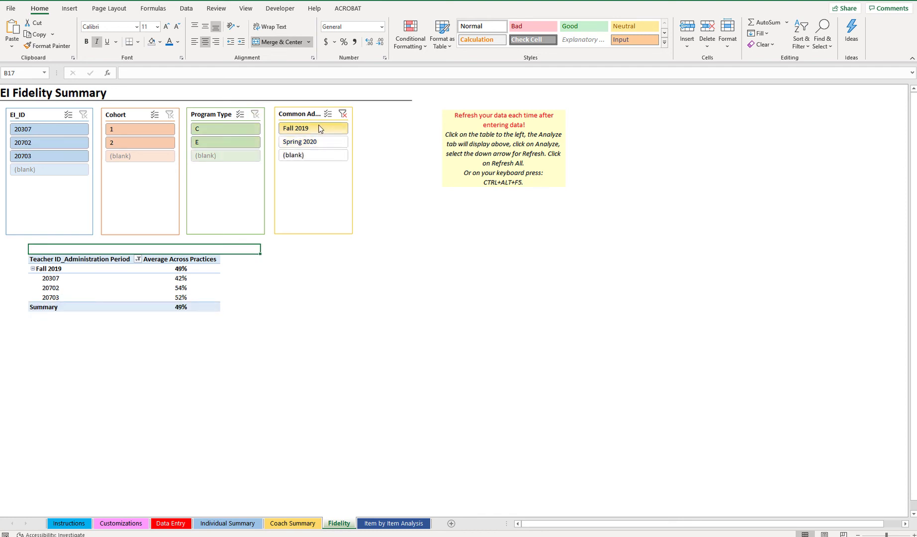
- Clear the Common Administration Period filter and exclude (blank) from the EI_ID filter with multi-select
left_click(342, 114)
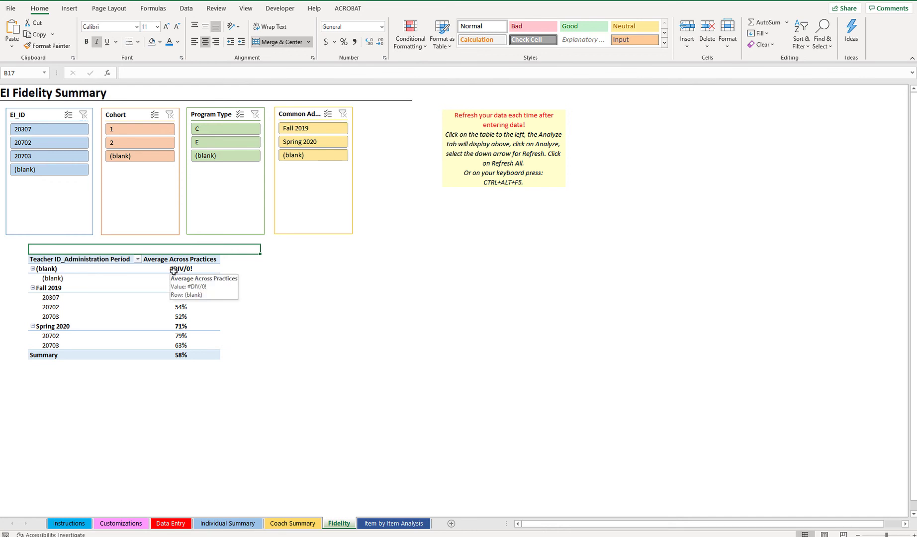
left_click(68, 115)
left_click(62, 170)
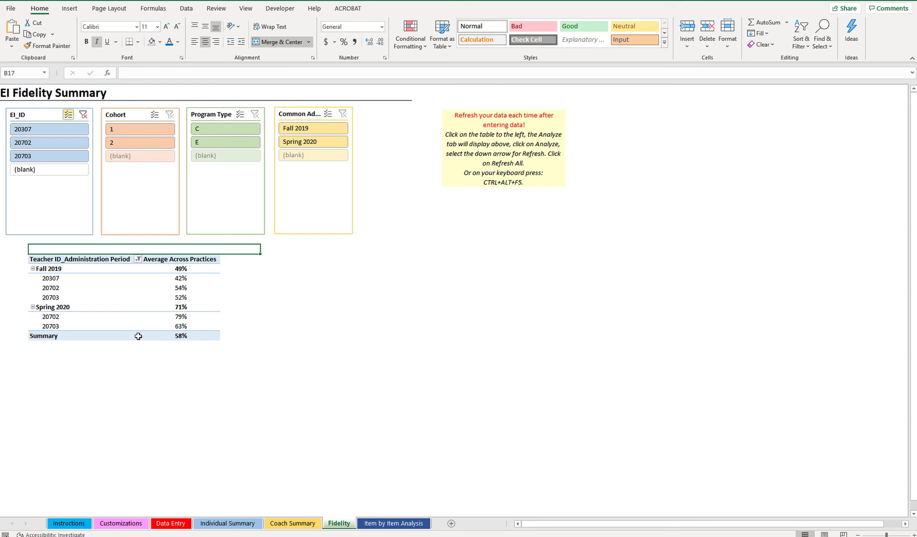
- Open the Item by Item Analysis sheet and examine the indicator counts for Fall 2019, Spring 2020 and Grand Total
left_click(391, 524)
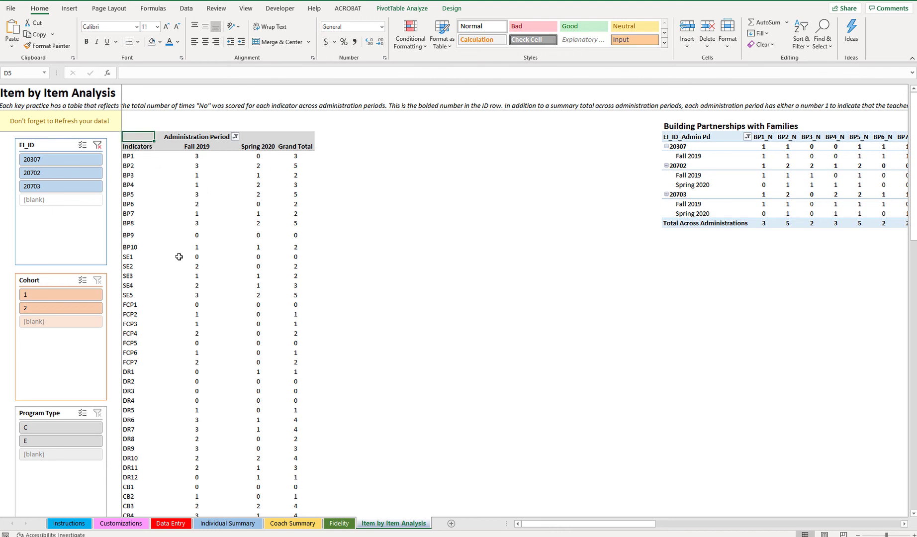
left_click(211, 156)
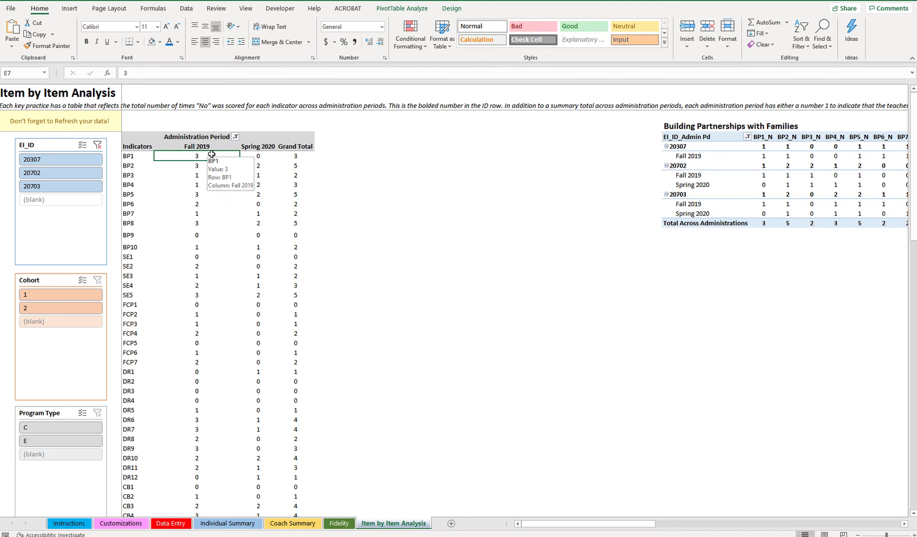
left_click(296, 155)
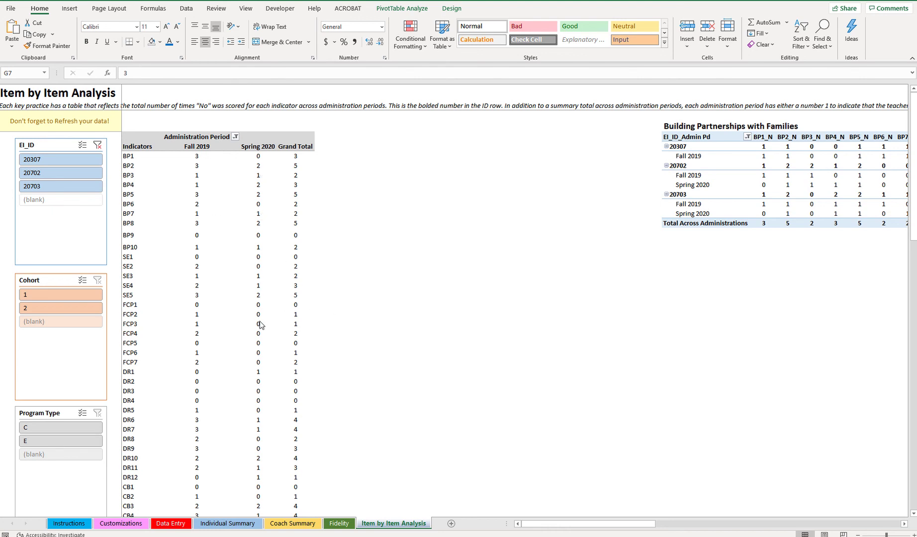
scroll(323, 308, "down", 5)
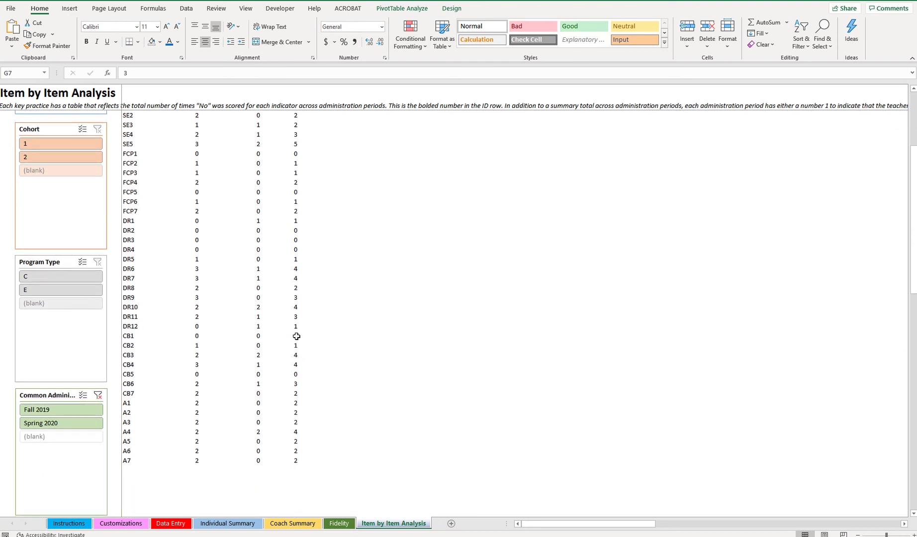
scroll(286, 309, "up", 5)
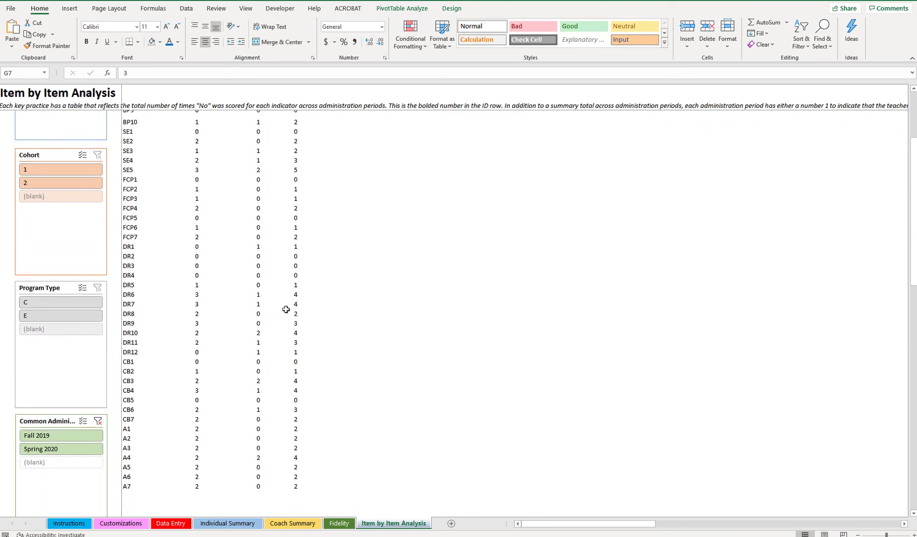
scroll(286, 310, "down", 1)
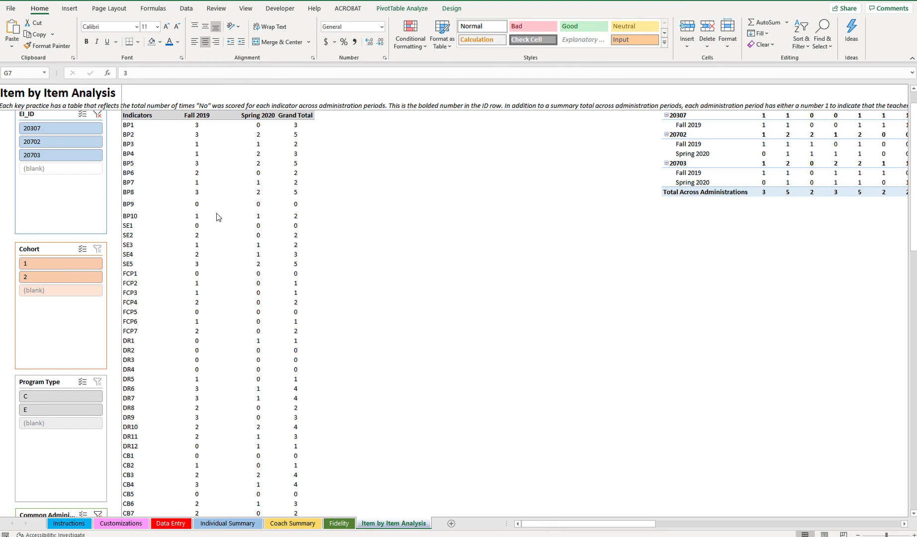
- Review the EI_ID, Cohort, Program Type and Common Administration Period slicers available on the Item by Item Analysis sheet
left_click(47, 205)
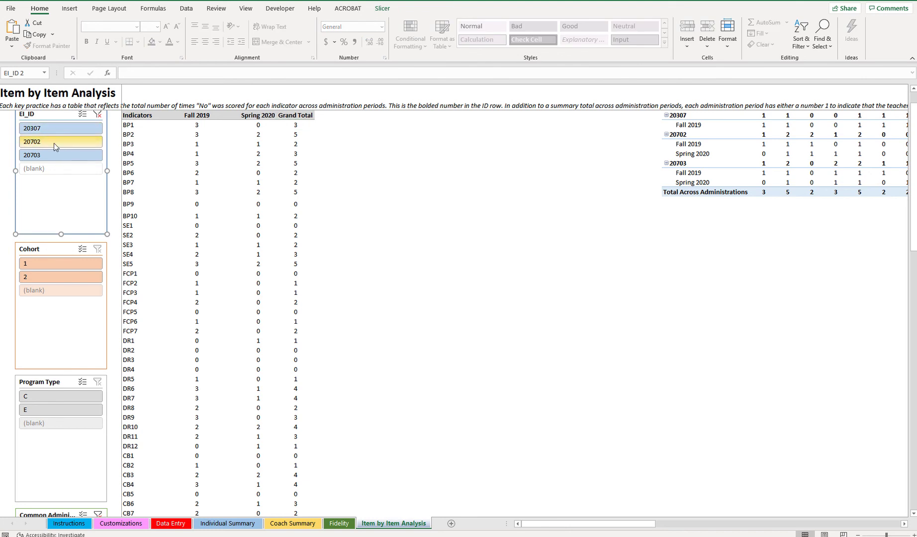
left_click(62, 341)
left_click(59, 480)
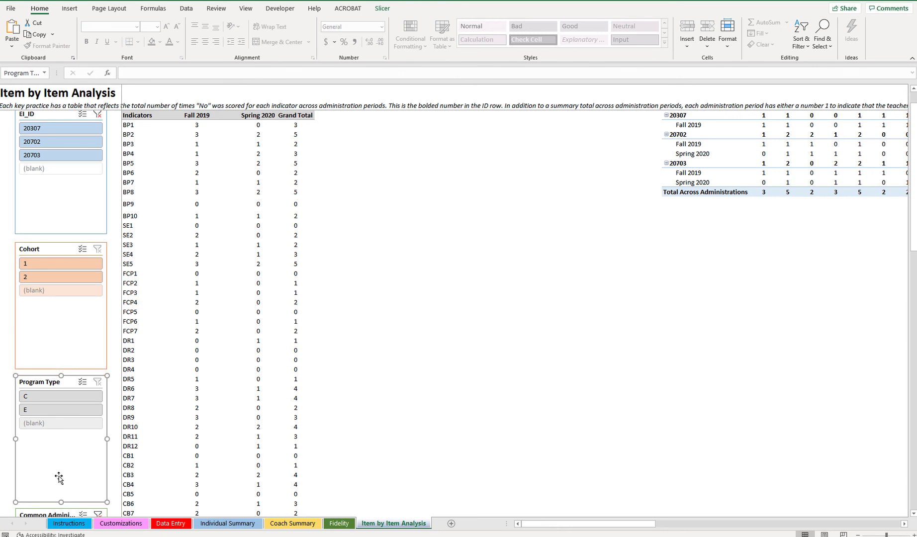
left_click(353, 389)
scroll(72, 475, "down", 3)
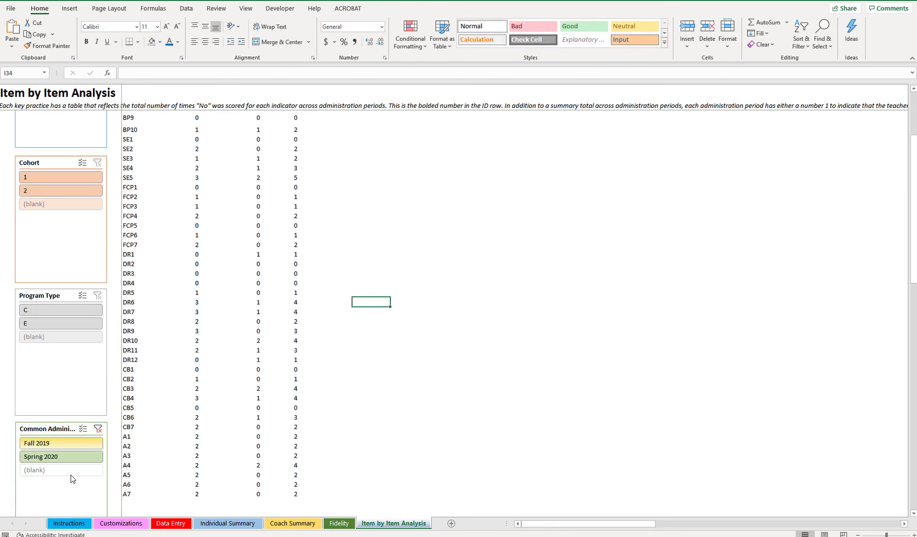
left_click(63, 500)
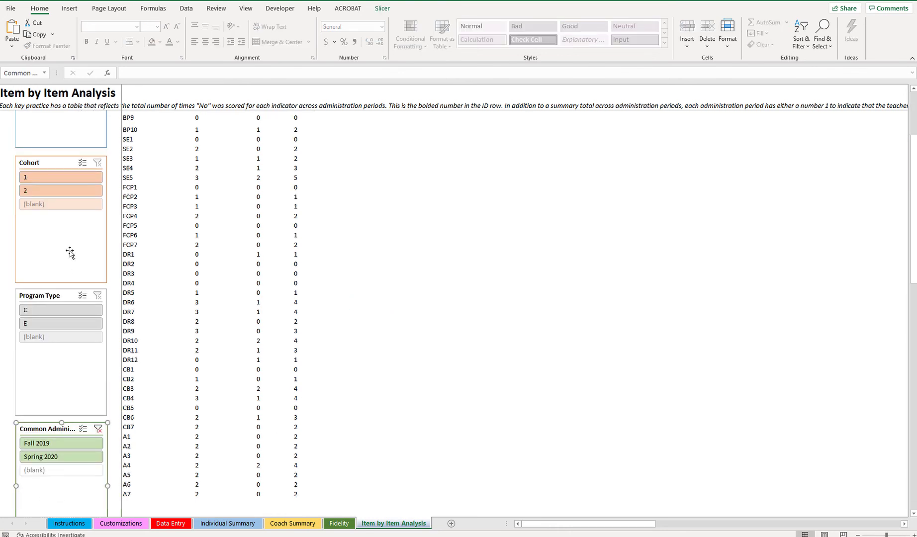
left_click(375, 302)
scroll(338, 313, "up", 4)
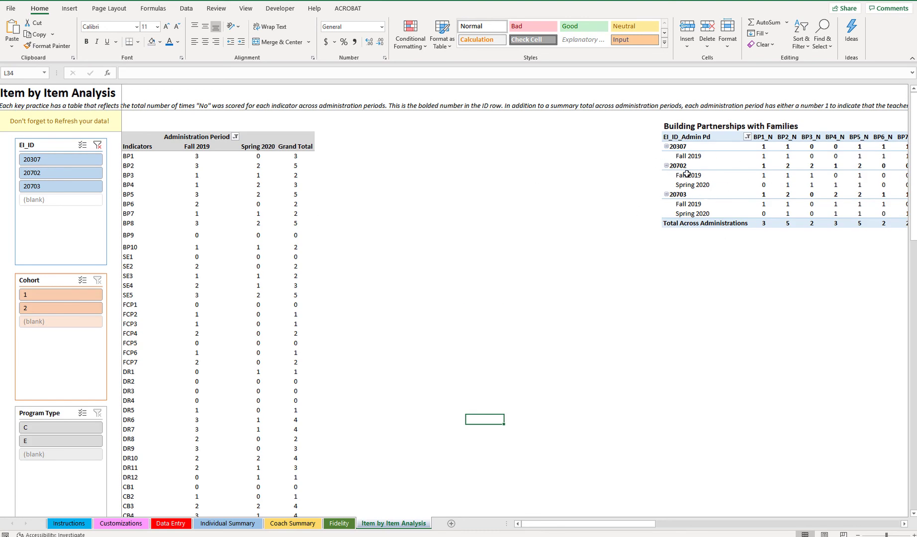
- Examine the first EI_ID's Fall 2019 scores and bold total row across BP1 to BP10 in the Building Partnerships with Families table
left_click_drag(642, 525, 691, 524)
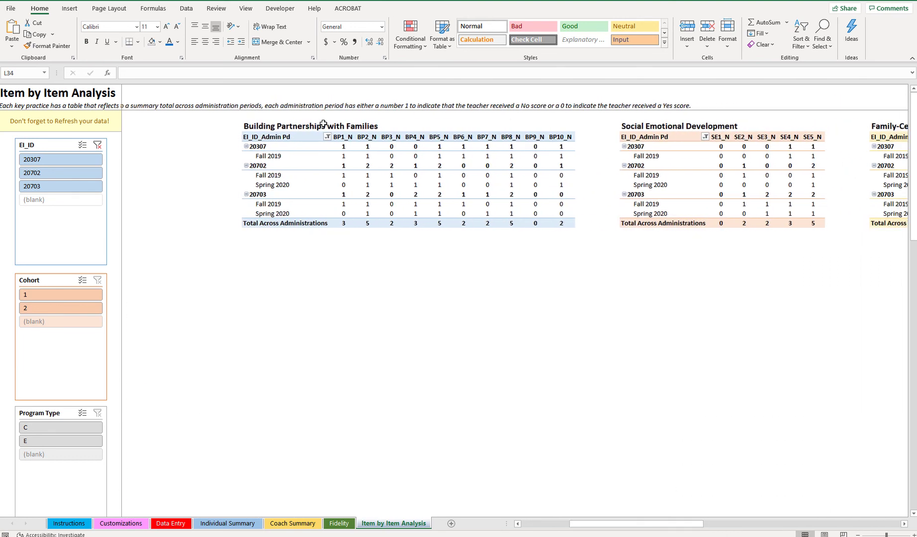
left_click(270, 148)
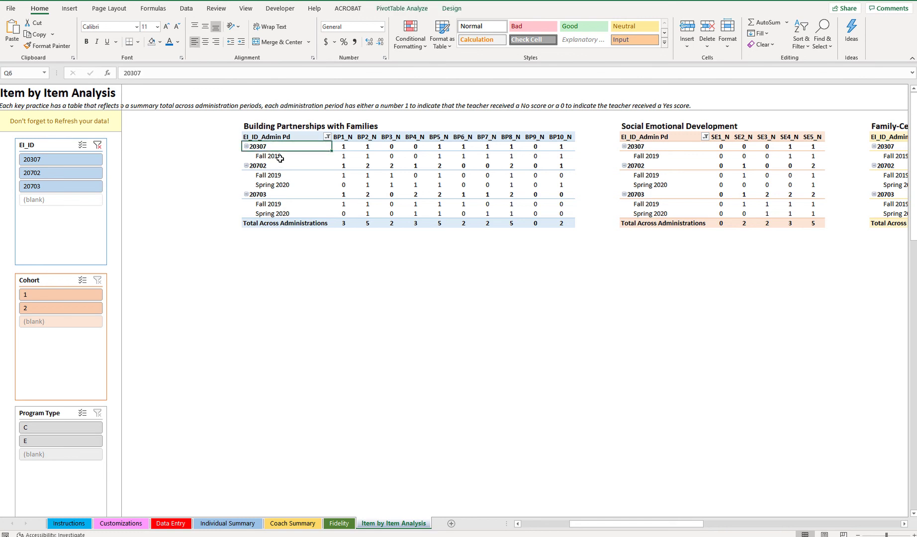
left_click(280, 158)
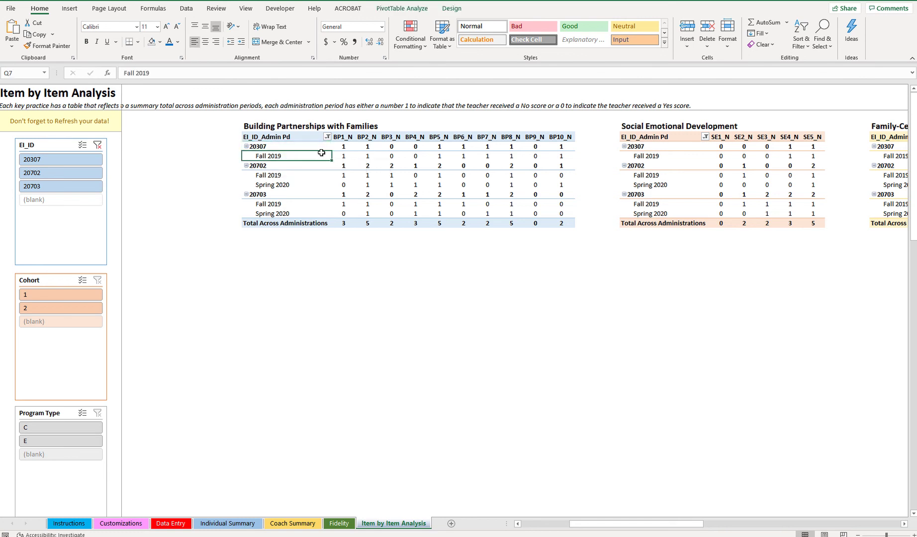
left_click(347, 154)
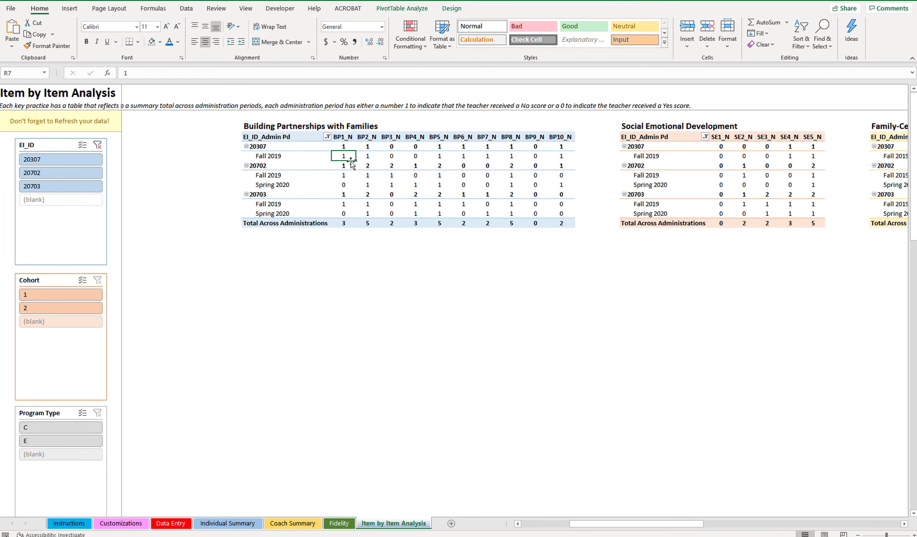
mouse_move(346, 157)
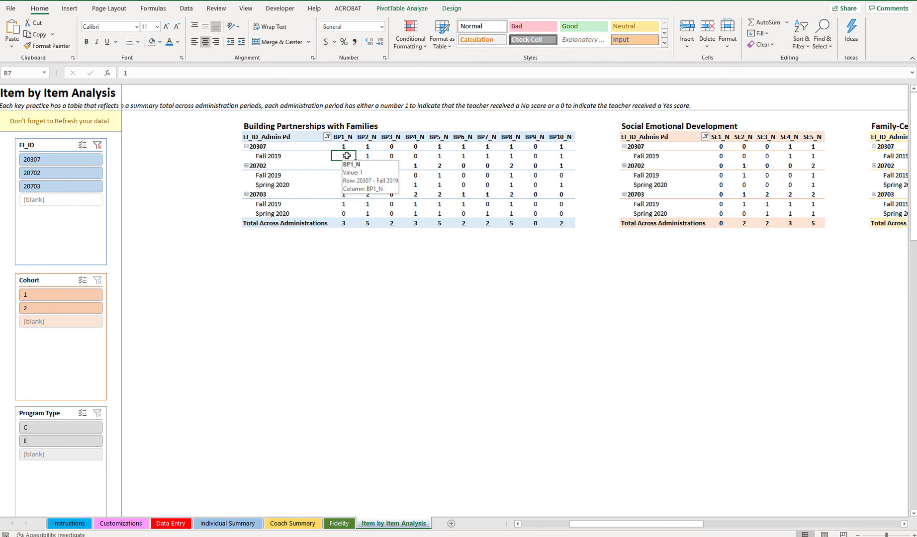
left_click(455, 156)
left_click(487, 157)
left_click(512, 156)
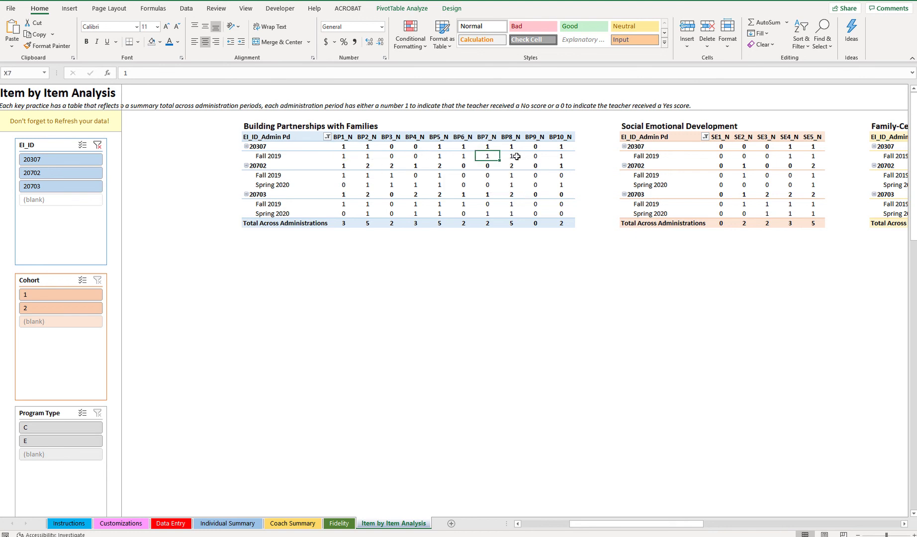
left_click(535, 156)
left_click(561, 156)
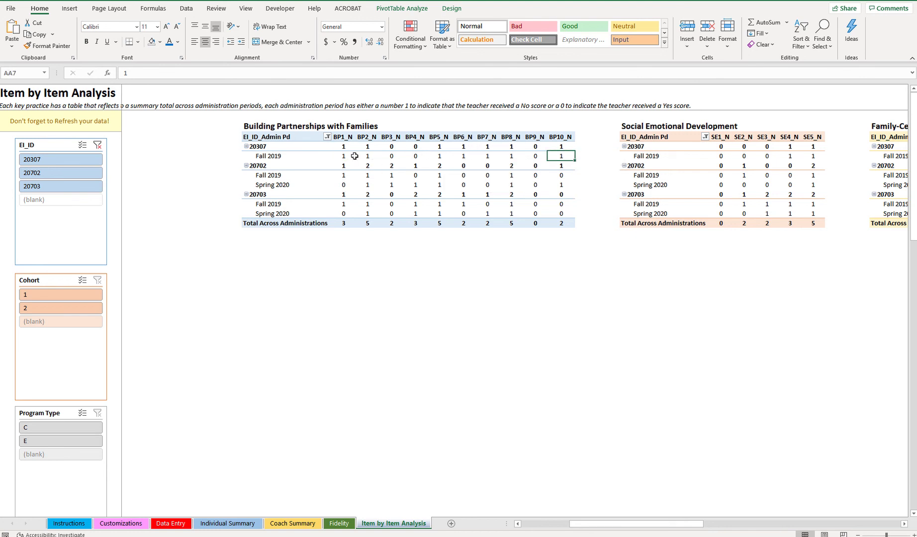
mouse_move(355, 156)
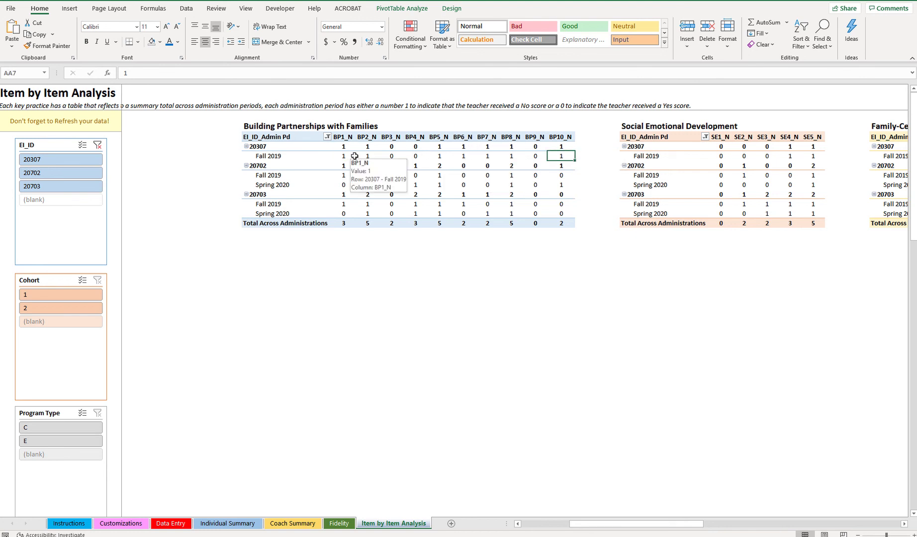
left_click(400, 155)
left_click(421, 157)
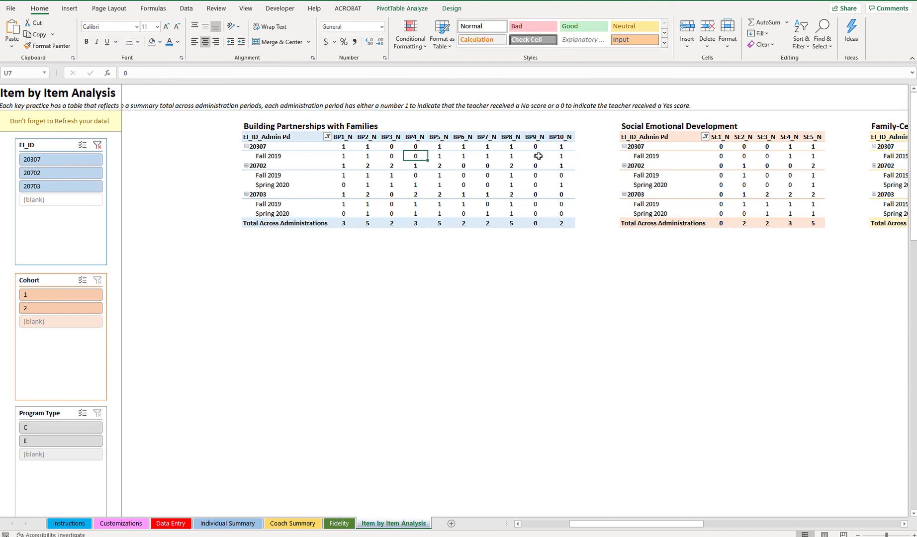
left_click(537, 156)
mouse_move(498, 213)
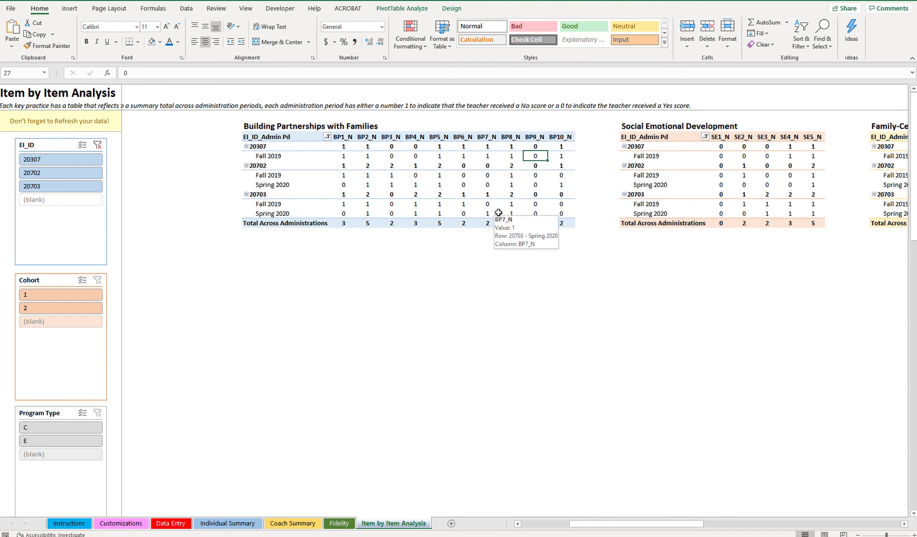
left_click_drag(343, 147, 566, 146)
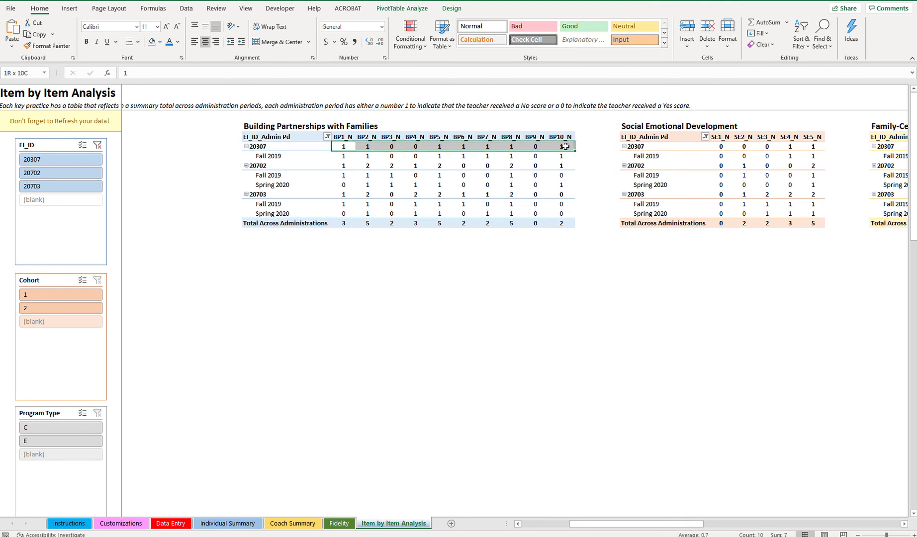
- Compare the second EI_ID's Fall 2019 and Spring 2020 scores with its total row, and look over the remaining key practice tables
left_click(264, 167)
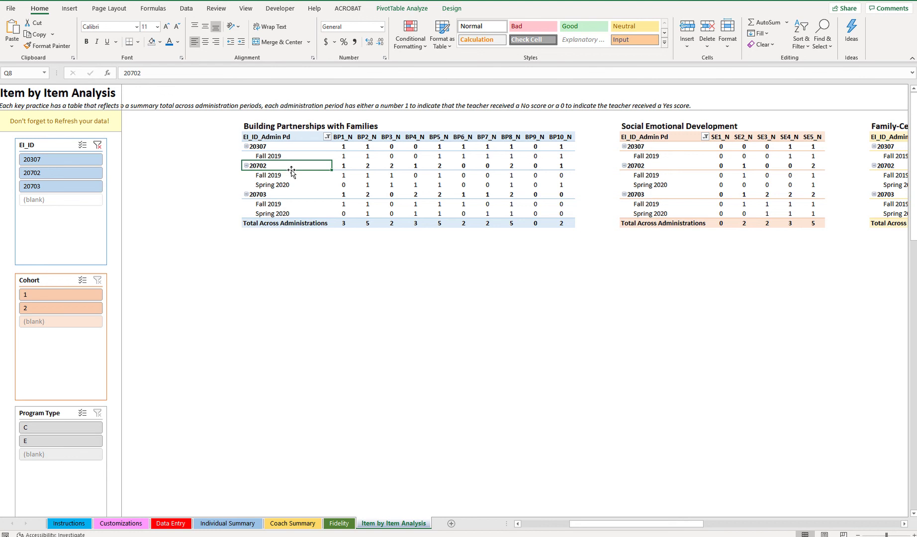
left_click_drag(288, 176, 563, 171)
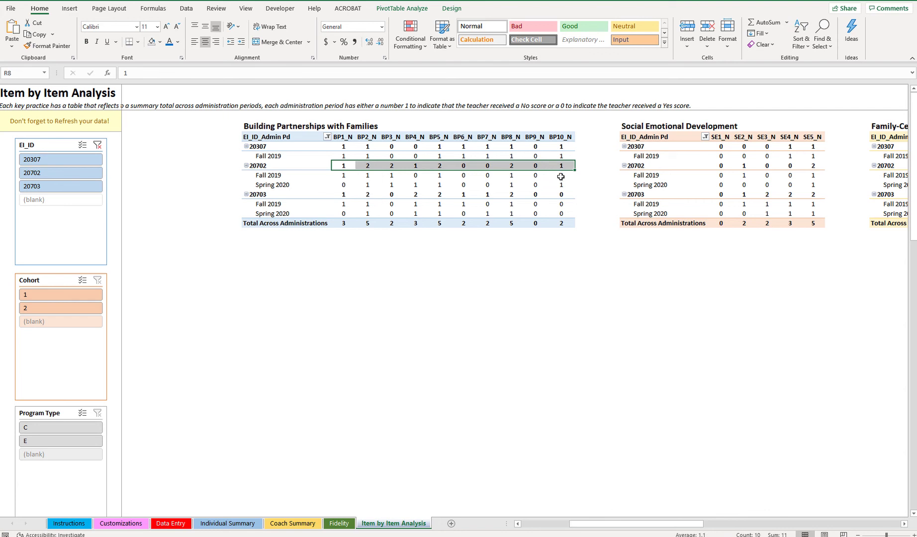
mouse_move(552, 172)
left_click_drag(343, 175, 464, 185)
left_click(516, 177)
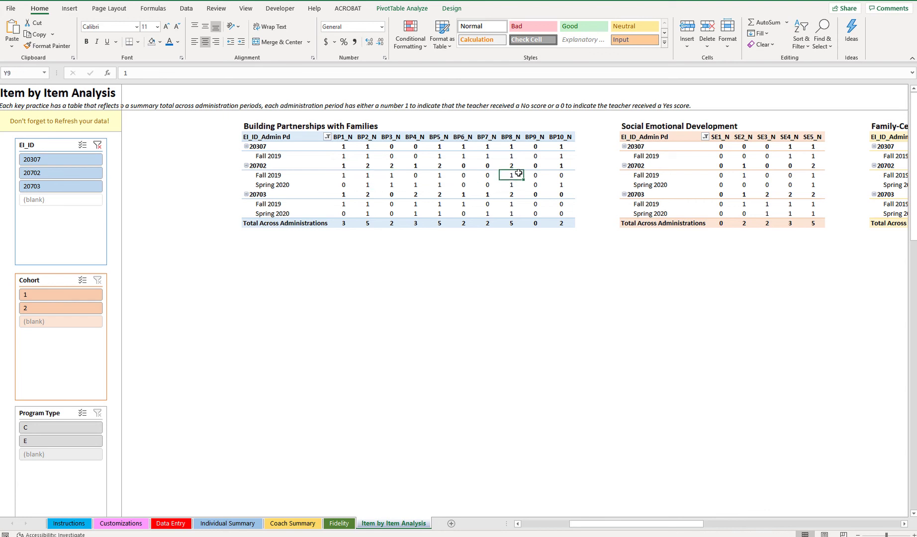
mouse_move(524, 182)
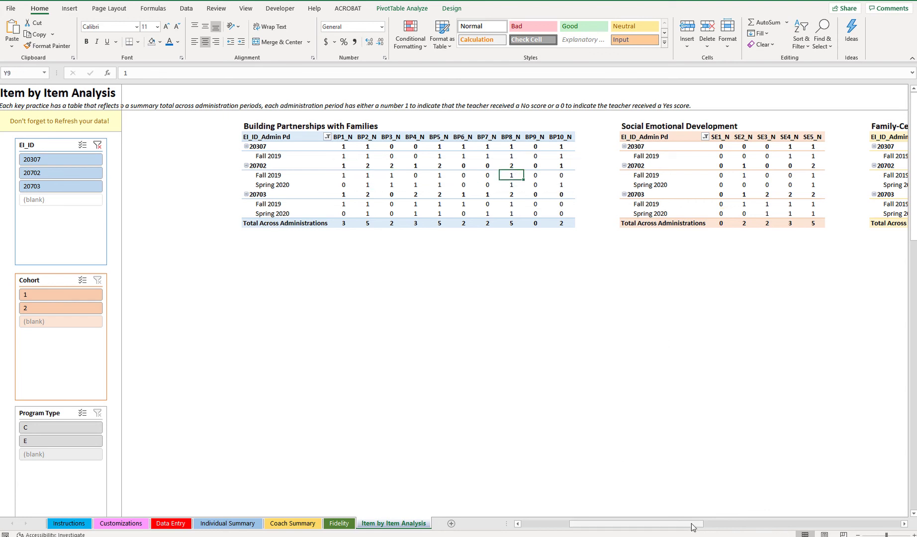
left_click_drag(687, 526, 896, 500)
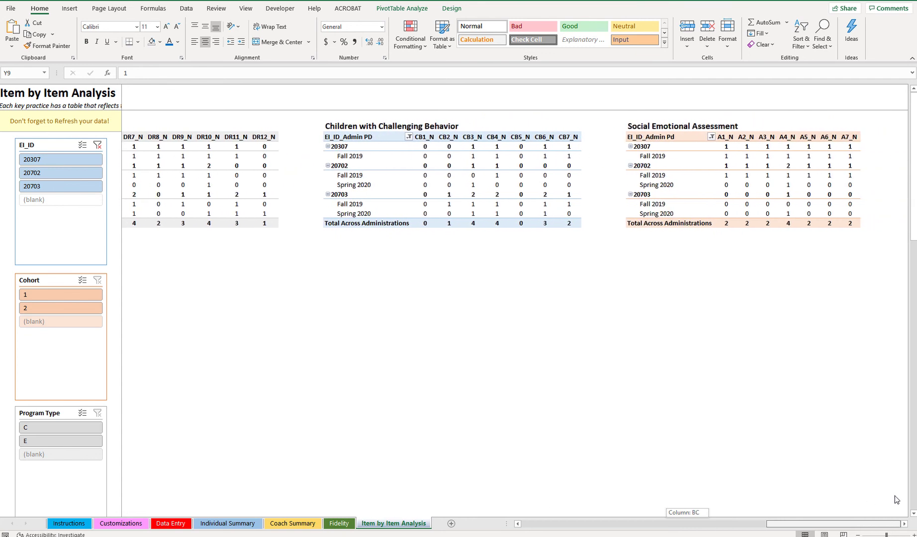
left_click_drag(897, 500, 618, 506)
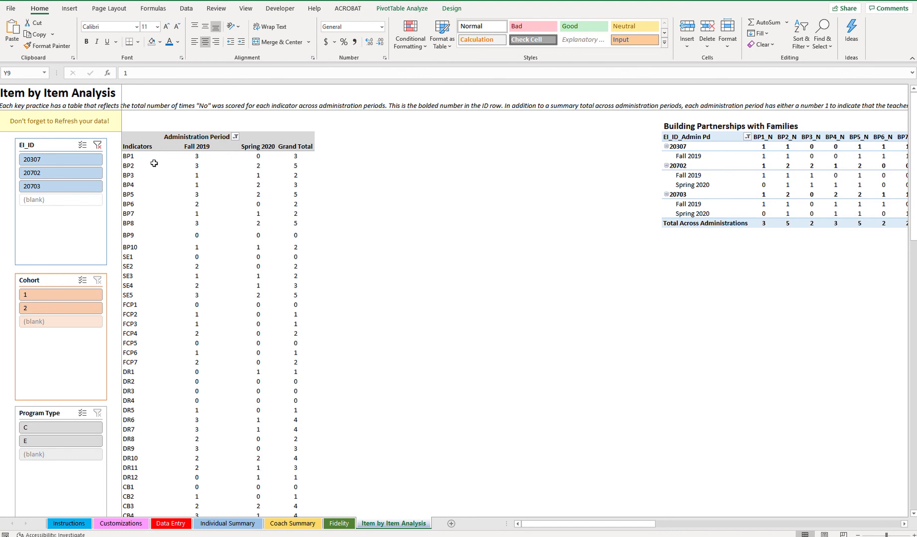
- Filter the Item by Item Analysis to the first EI_ID to check its indicator scores, and clear the EI_ID filter
left_click(60, 160)
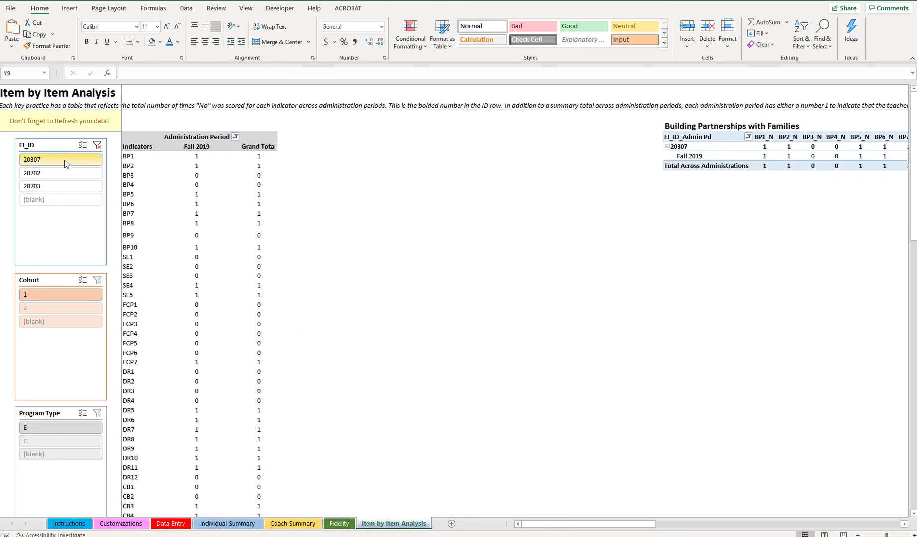
left_click(176, 177)
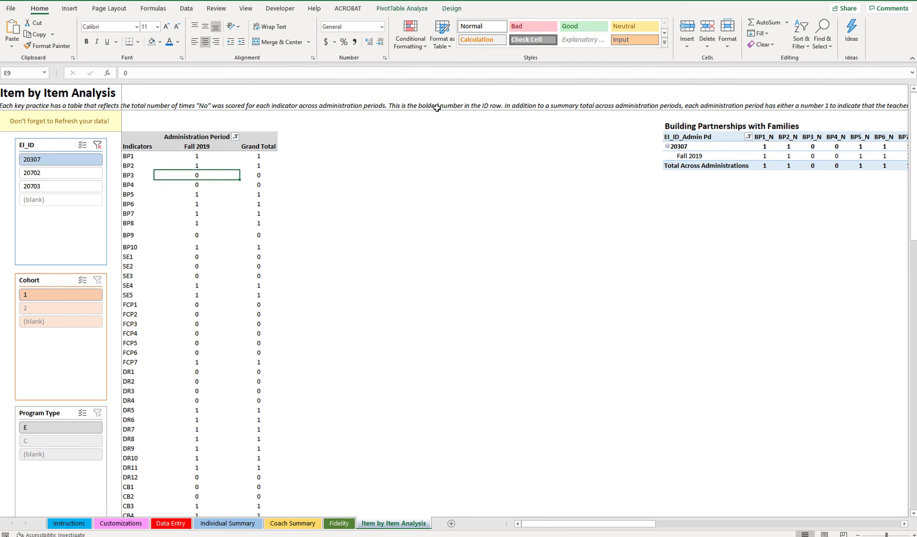
mouse_move(647, 524)
left_mouse_down()
mouse_move(884, 521)
mouse_move(635, 522)
left_mouse_up()
left_click(97, 146)
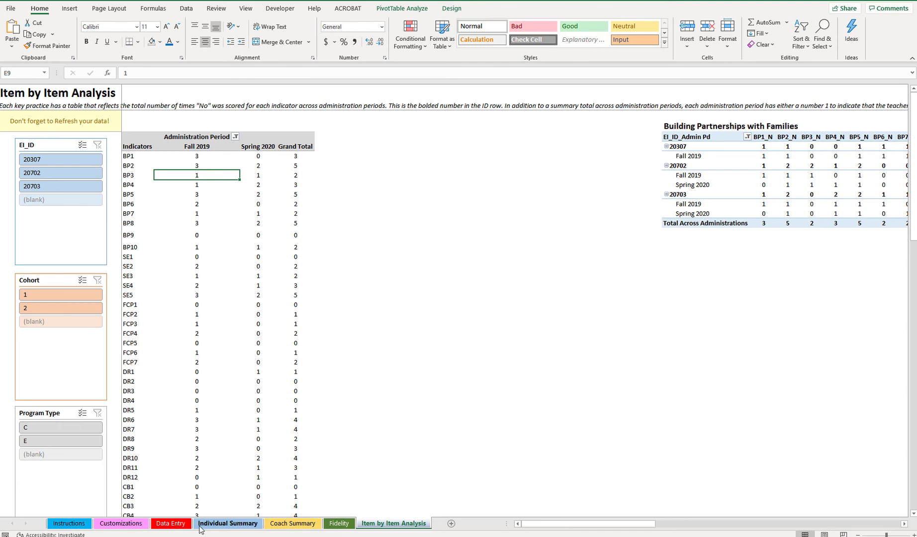
- Return to the Data Entry sheet and review the first empty record row, including its Program ID and the BP1 answer options
left_click(167, 527)
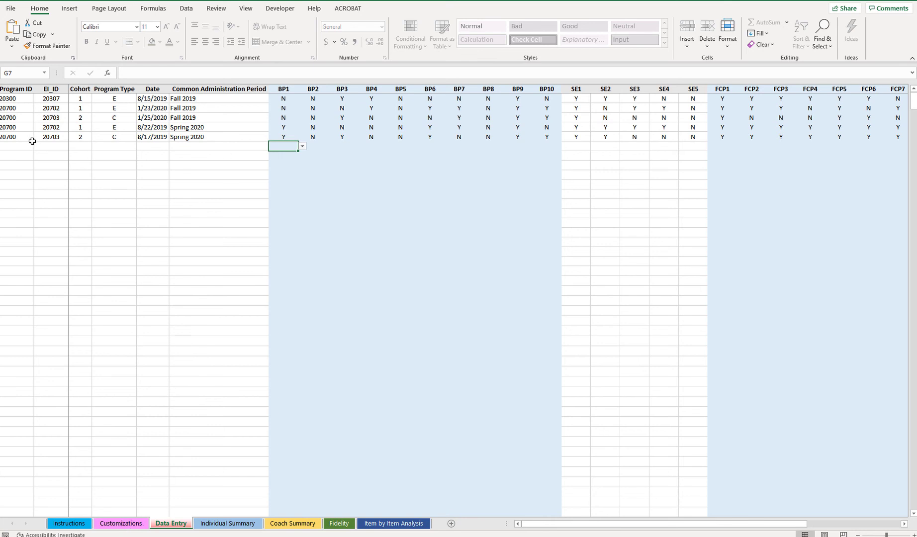
left_click(8, 147)
left_click(296, 145)
left_click(303, 145)
left_click(303, 146)
- Review the Common Administration Periods from Fall 2019 to Spring 2022 on the Customizations sheet, and select the matching empty cell in Data Entry's next record
left_click(116, 526)
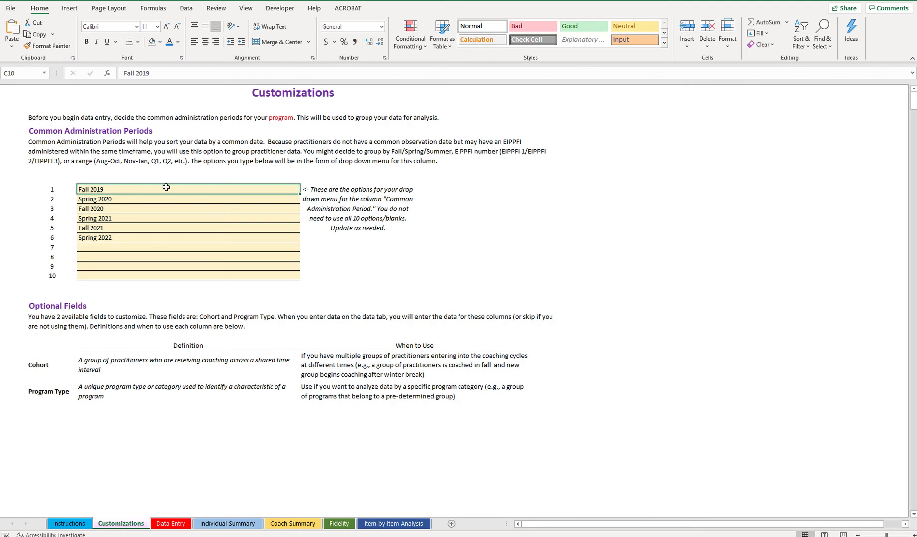
left_click_drag(165, 191, 159, 238)
left_click(173, 235)
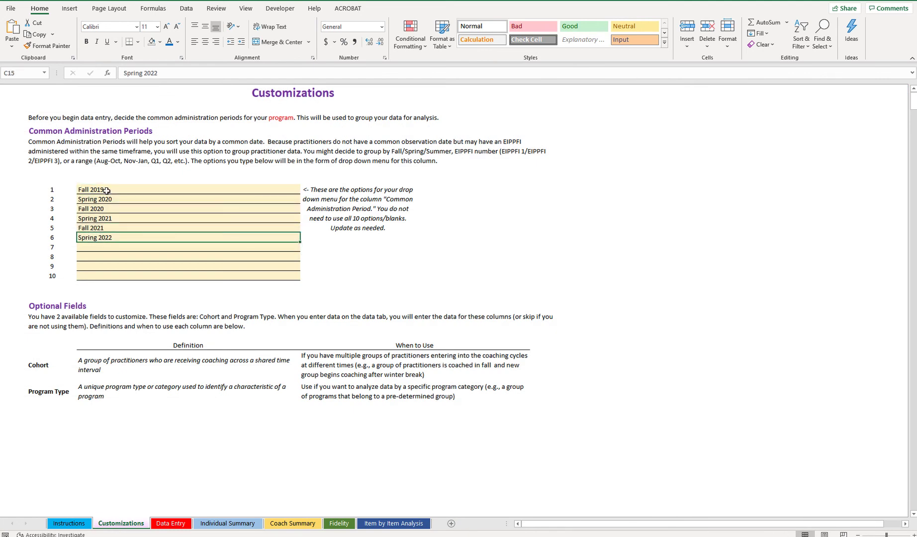
left_click_drag(107, 191, 107, 244)
left_click(101, 234)
left_click(170, 523)
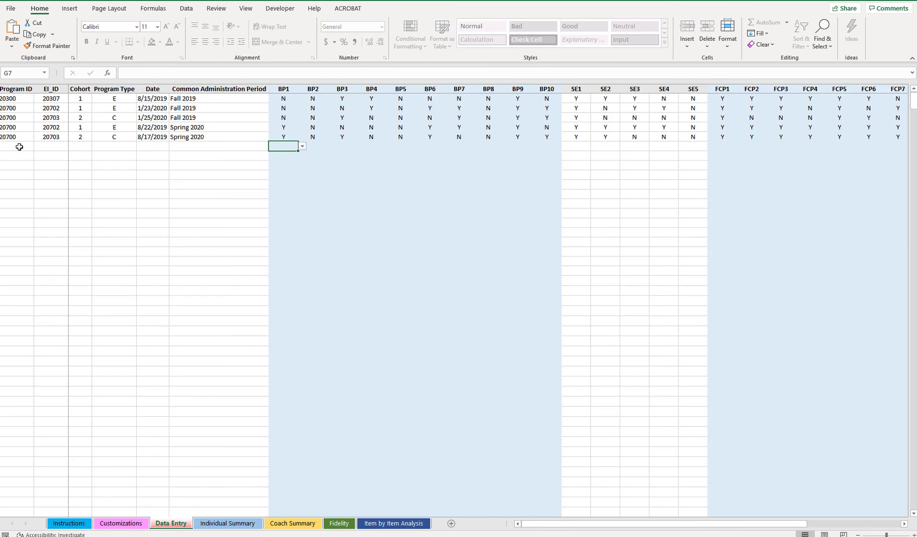
left_click(236, 146)
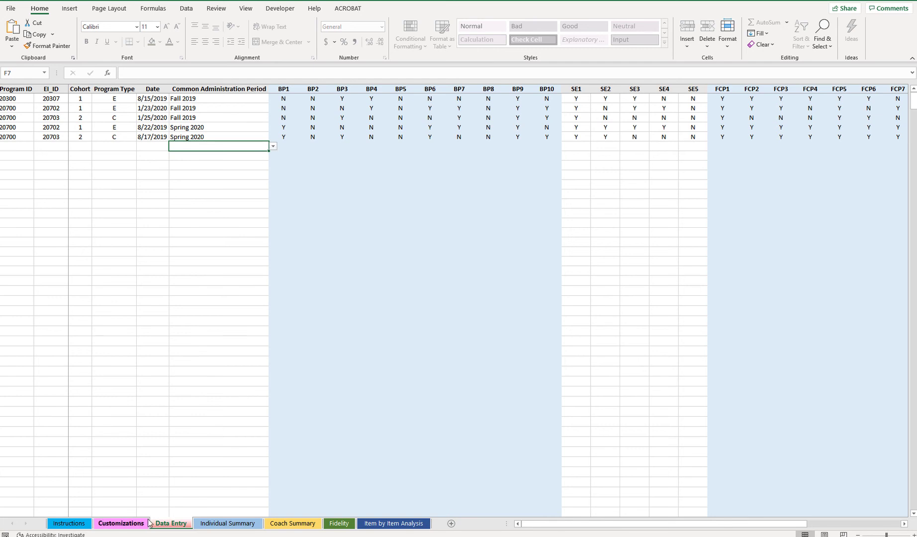
- Show the Instructions sheet and select the Questions/Concerns contact line beneath the workbook title
left_click(73, 526)
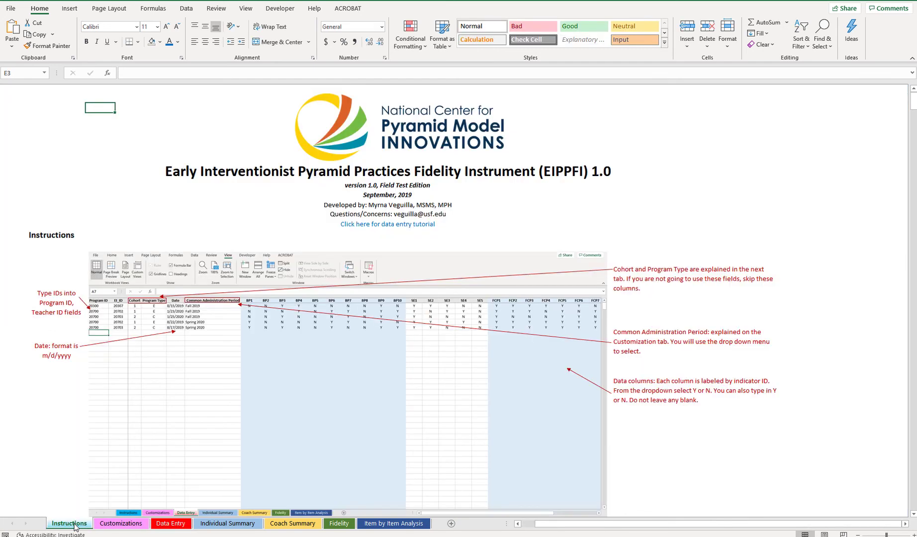
left_click(404, 215)
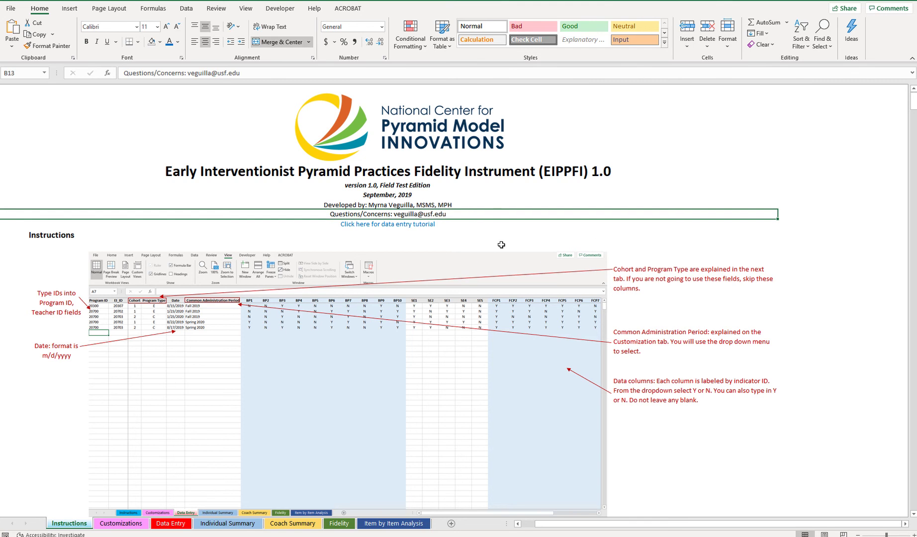